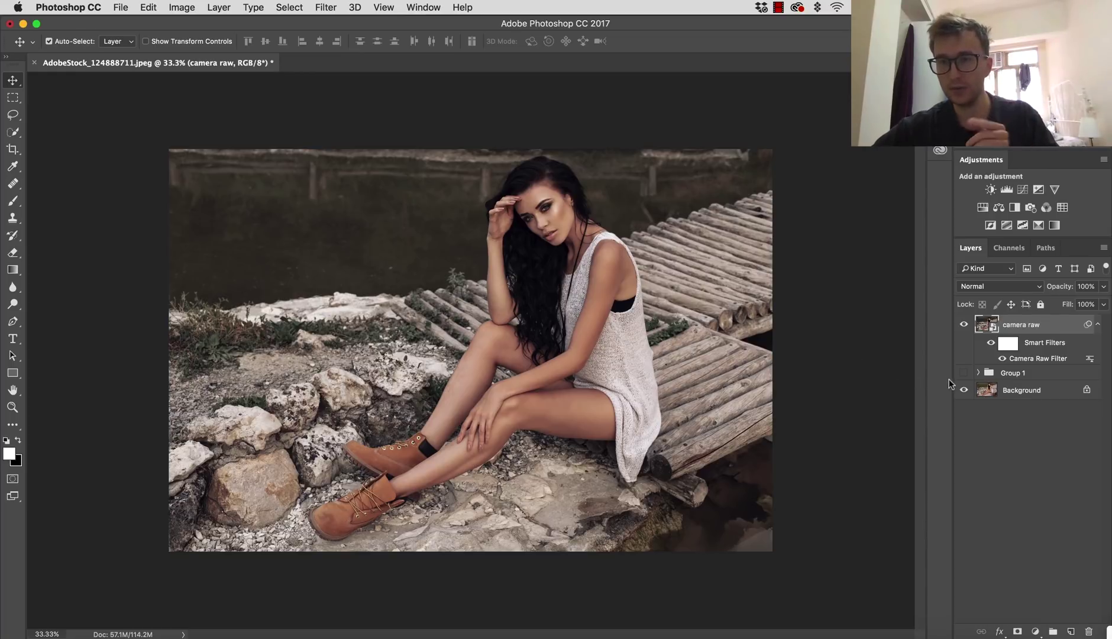
Compare the photo without the camera raw layer, then delete that layer and Group 1
click(963, 324)
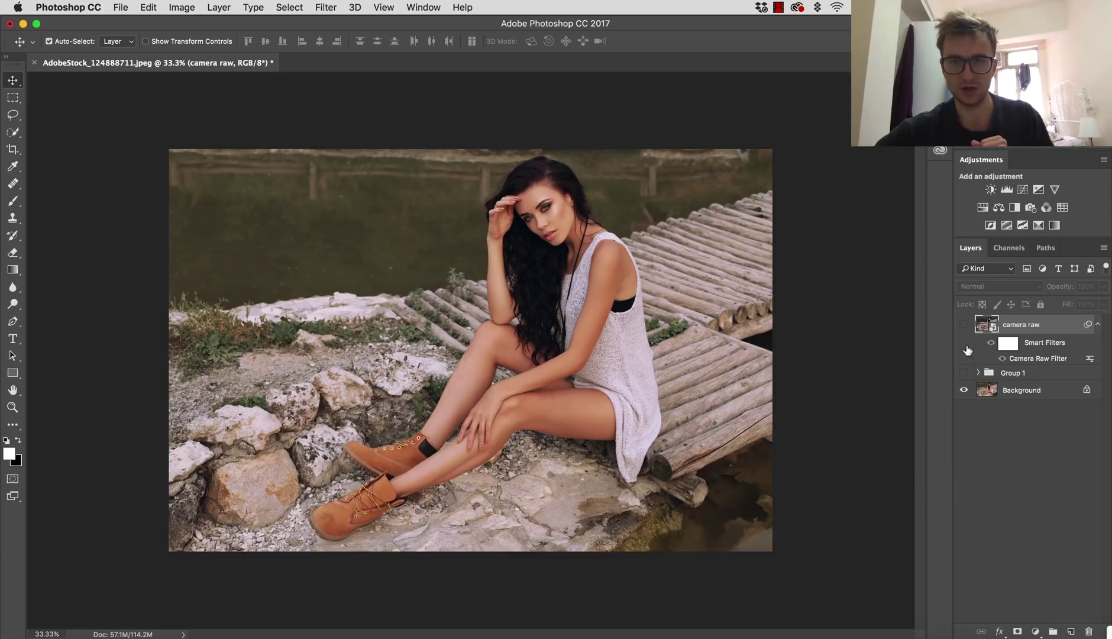
click(964, 324)
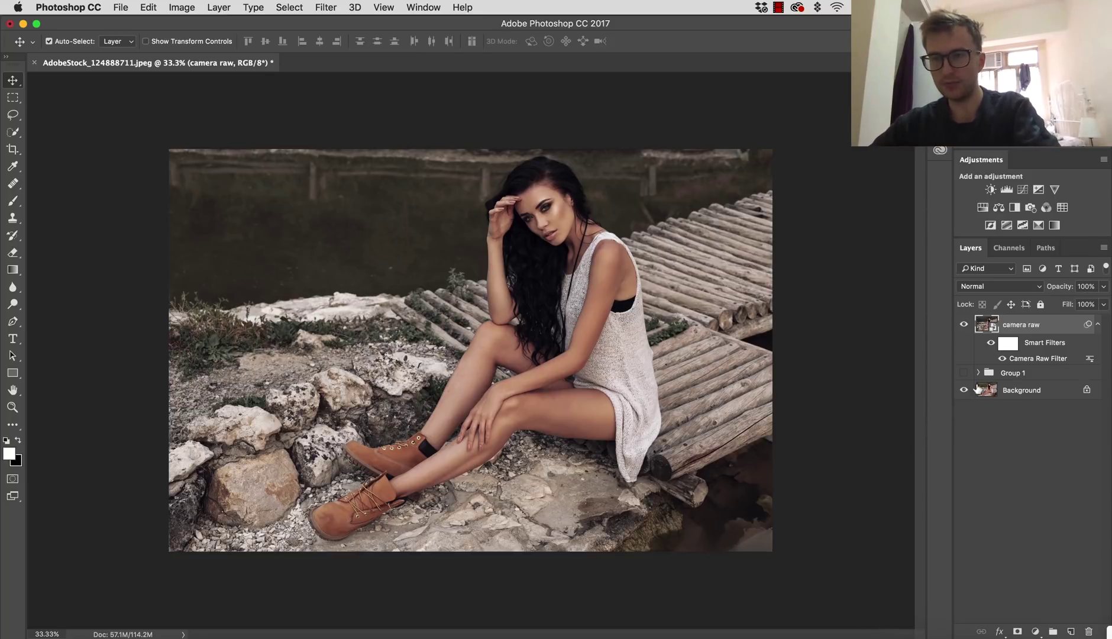
click(979, 374)
key(Delete)
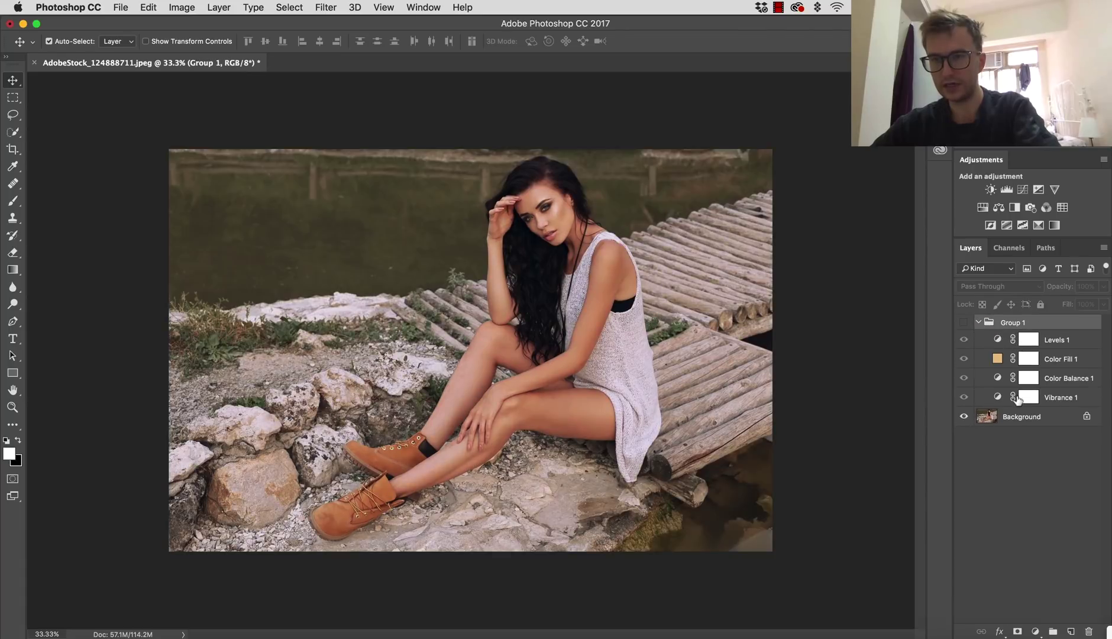
key(Delete)
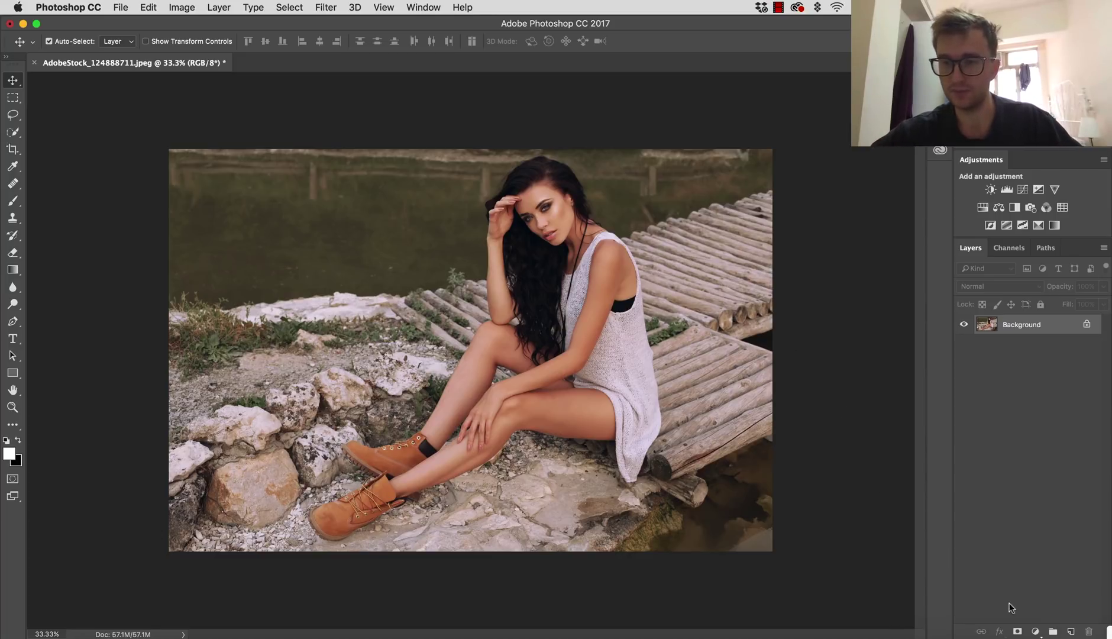
Add a Vibrance adjustment layer and preview extreme vibrance and saturation values
click(1035, 631)
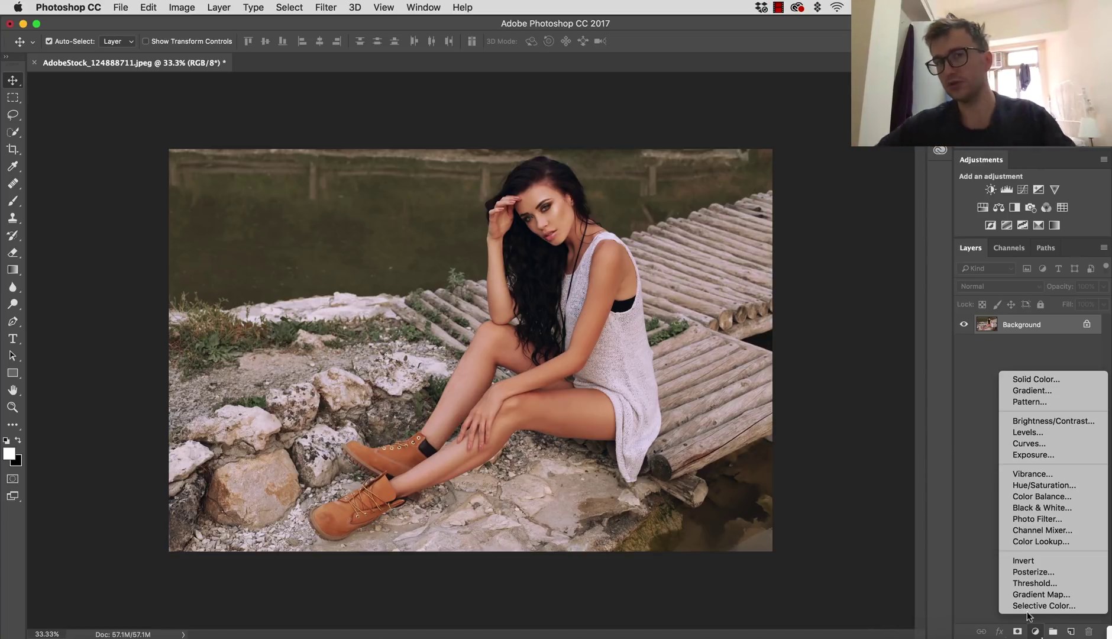
click(1035, 473)
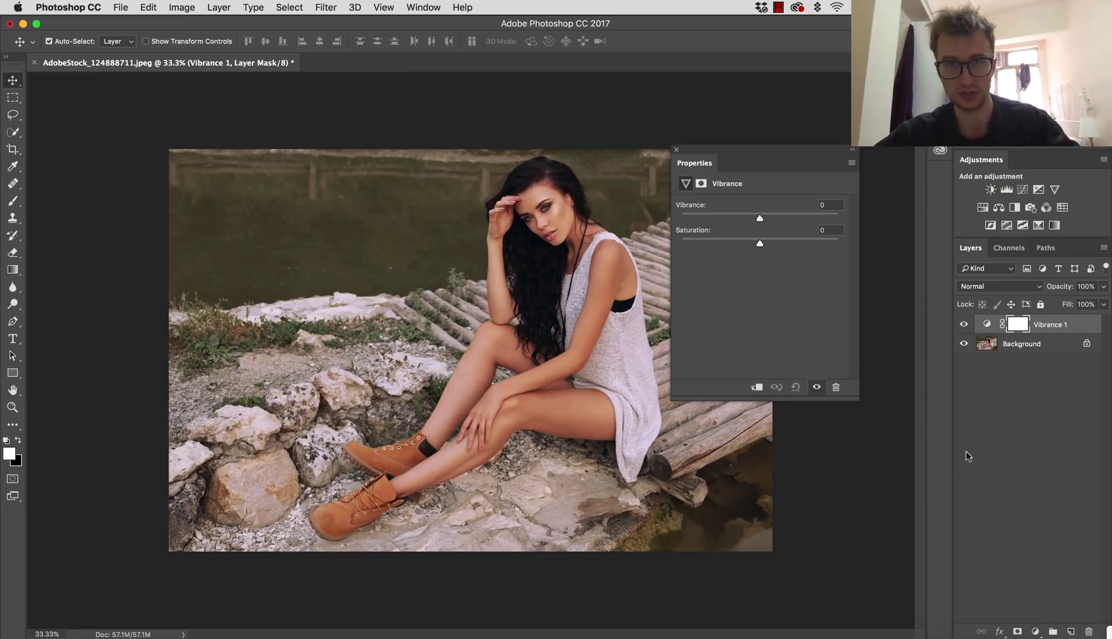
drag(729, 220, 680, 218)
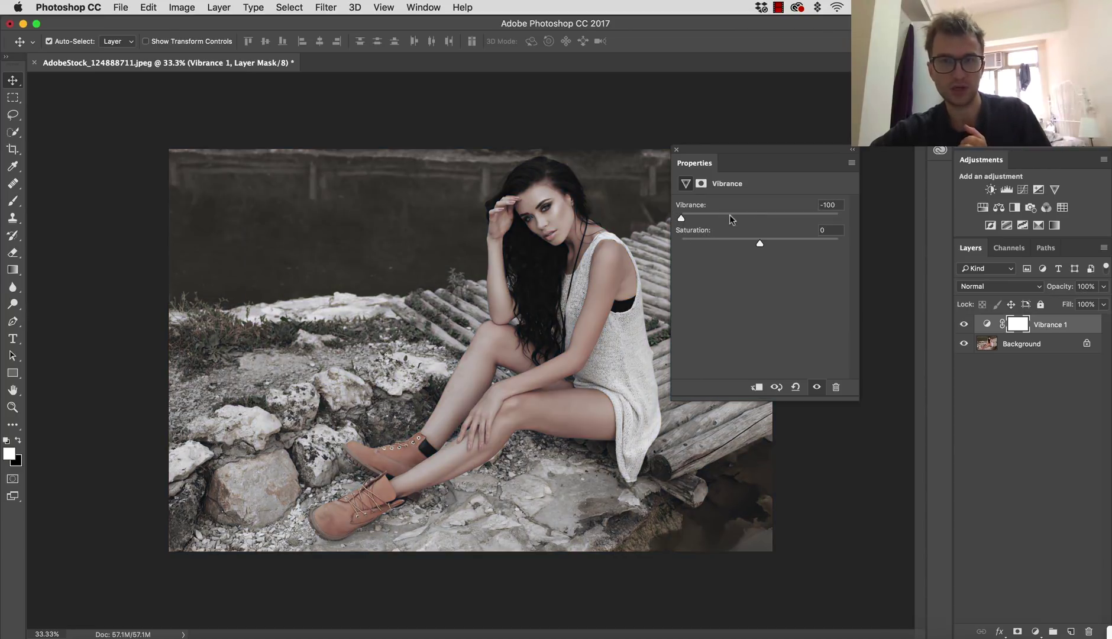
click(755, 216)
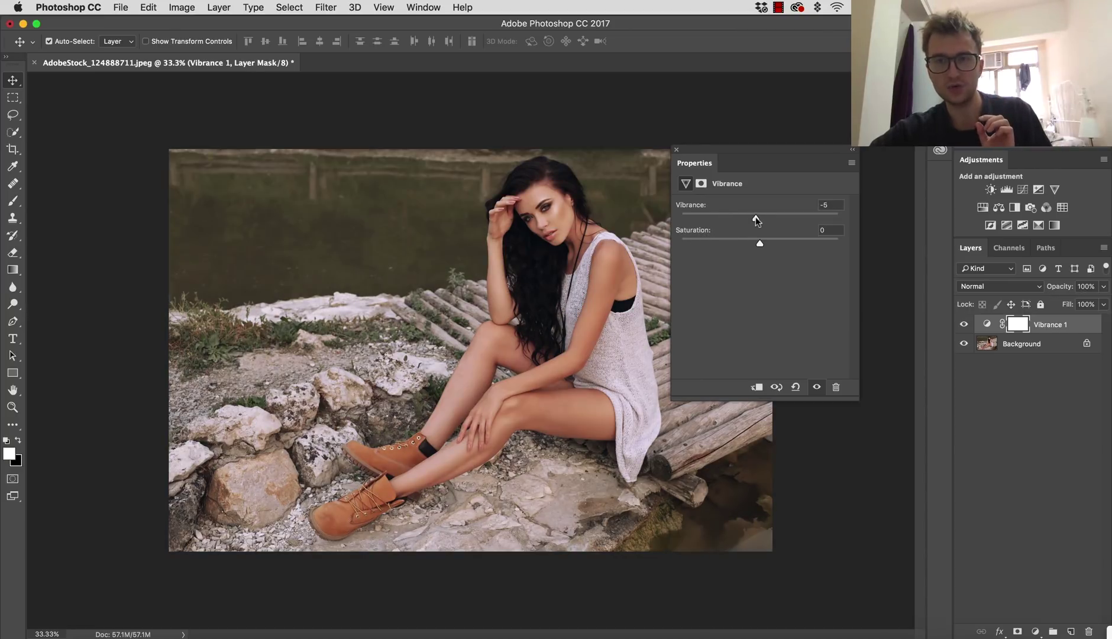
drag(755, 216, 760, 220)
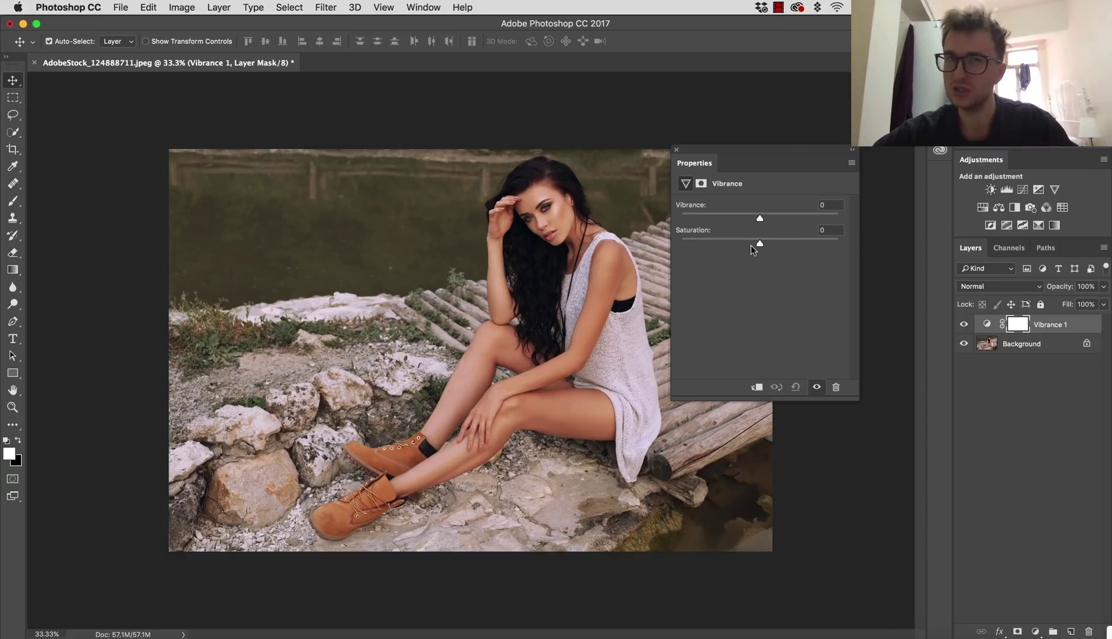
drag(750, 244, 664, 239)
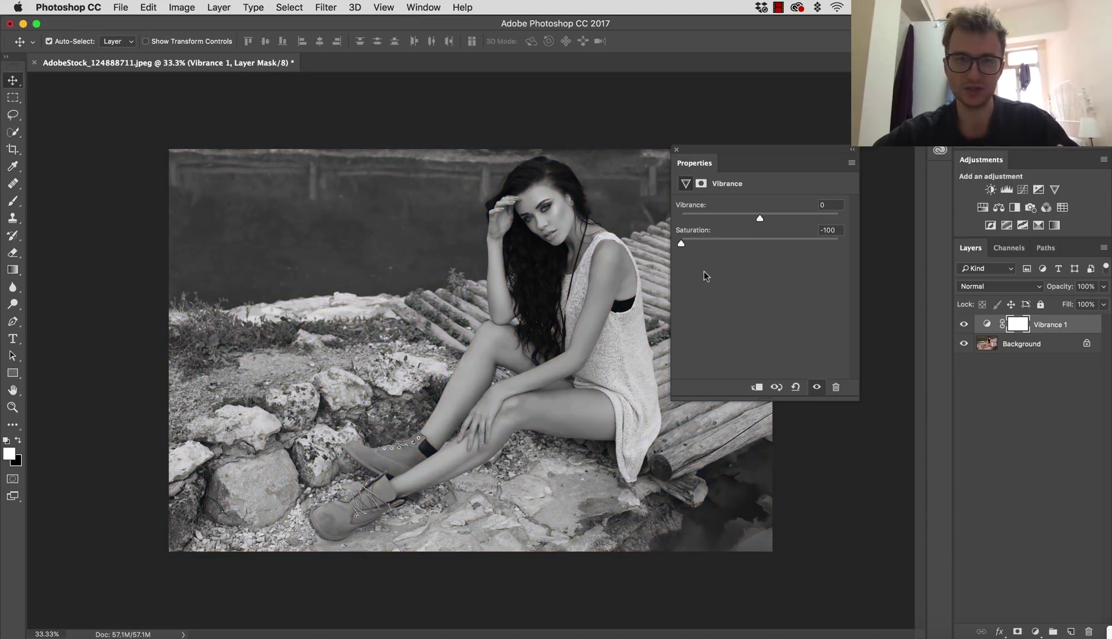
click(756, 240)
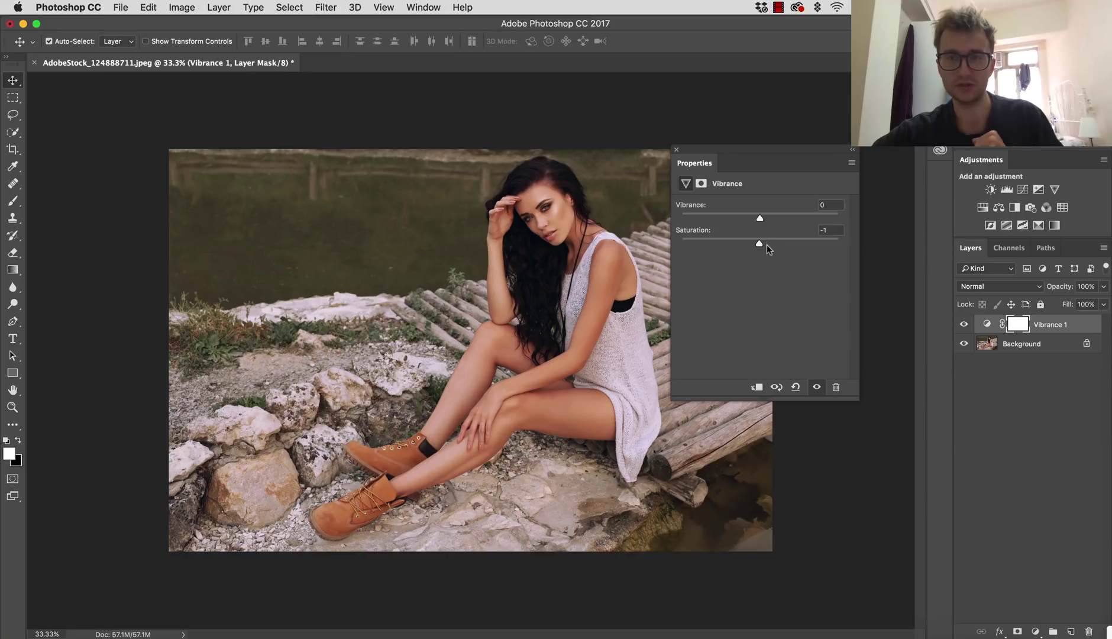
Set Saturation to 0 and Vibrance to -25, then close Properties
click(827, 231)
text(0)
drag(761, 216, 739, 214)
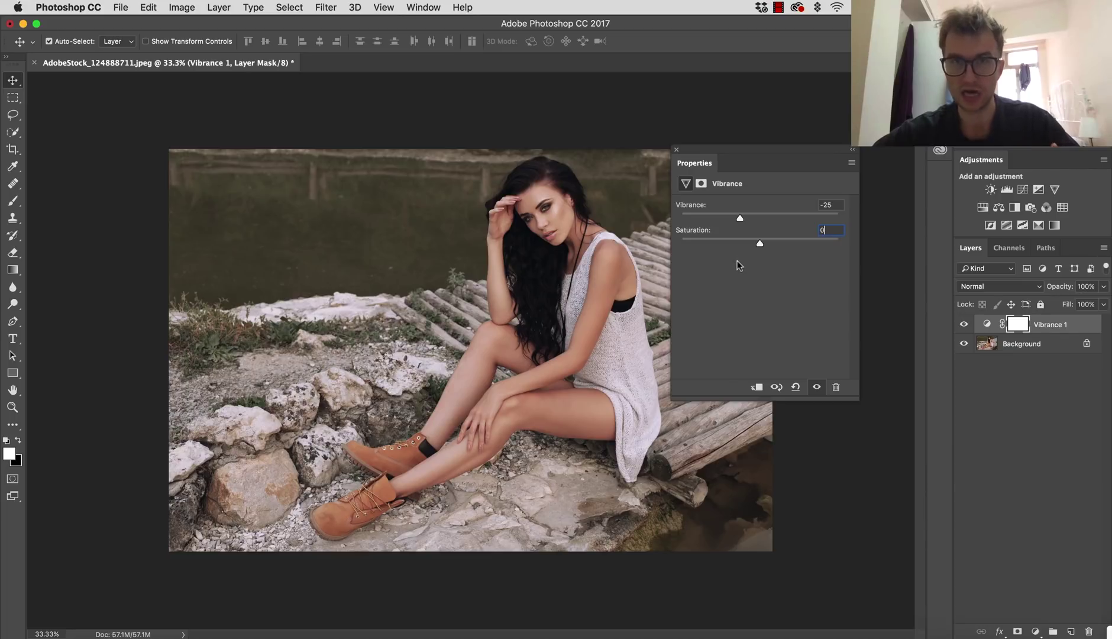
click(675, 149)
Rename the Vibrance 1 layer to 'desaturate'
click(1040, 324)
double_click(1041, 325)
text(desa)
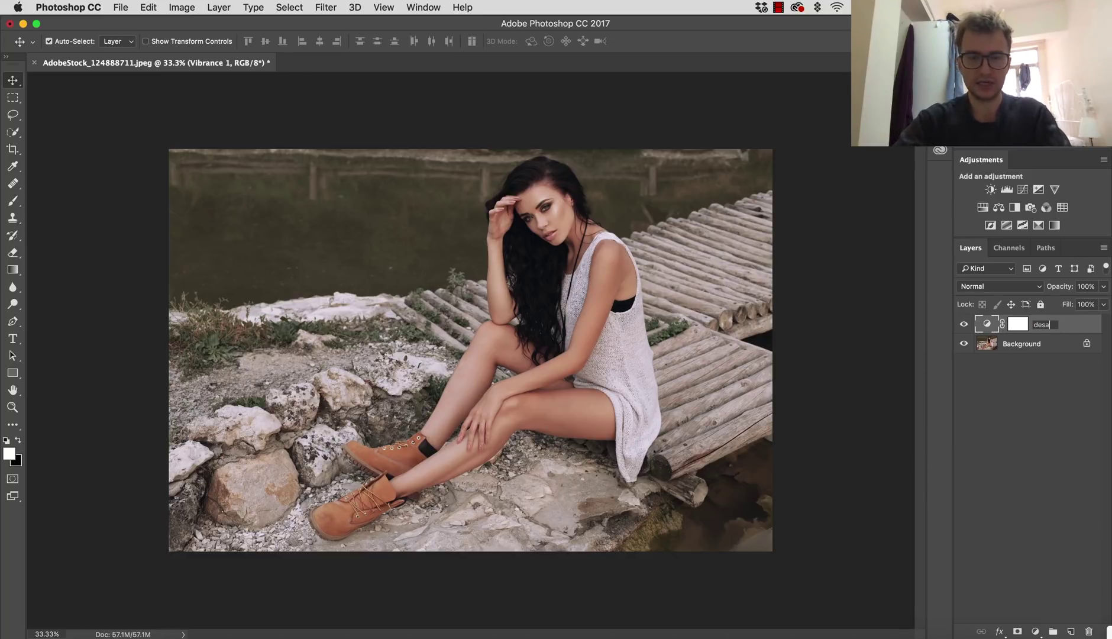
text(turate)
key(Return)
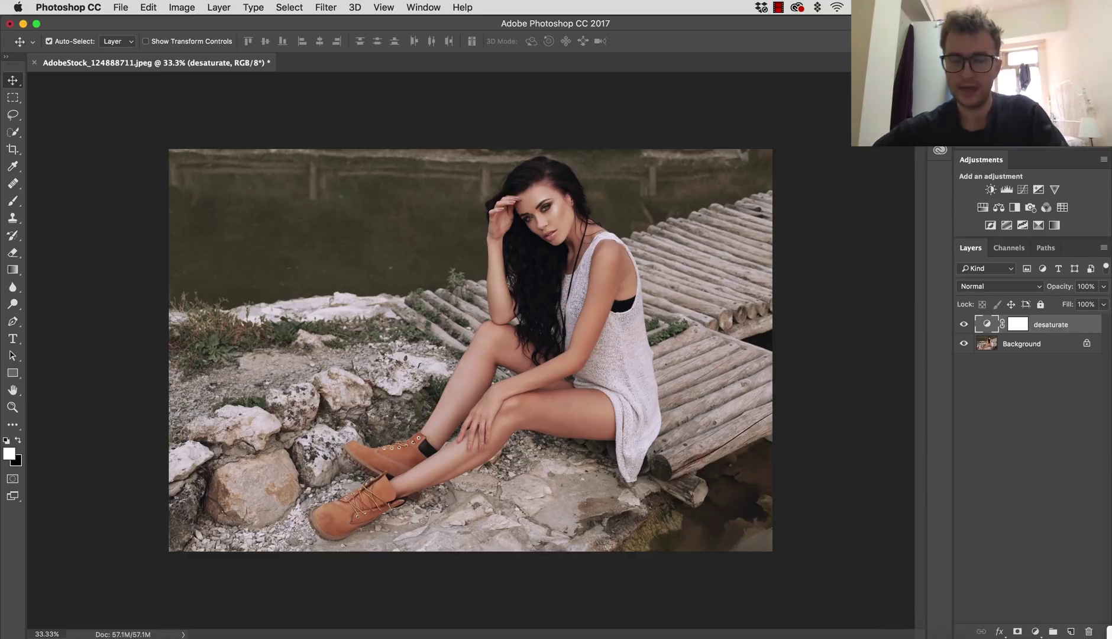
Set the desaturate layer's blend mode to Color, comparing against Normal
click(978, 289)
click(966, 571)
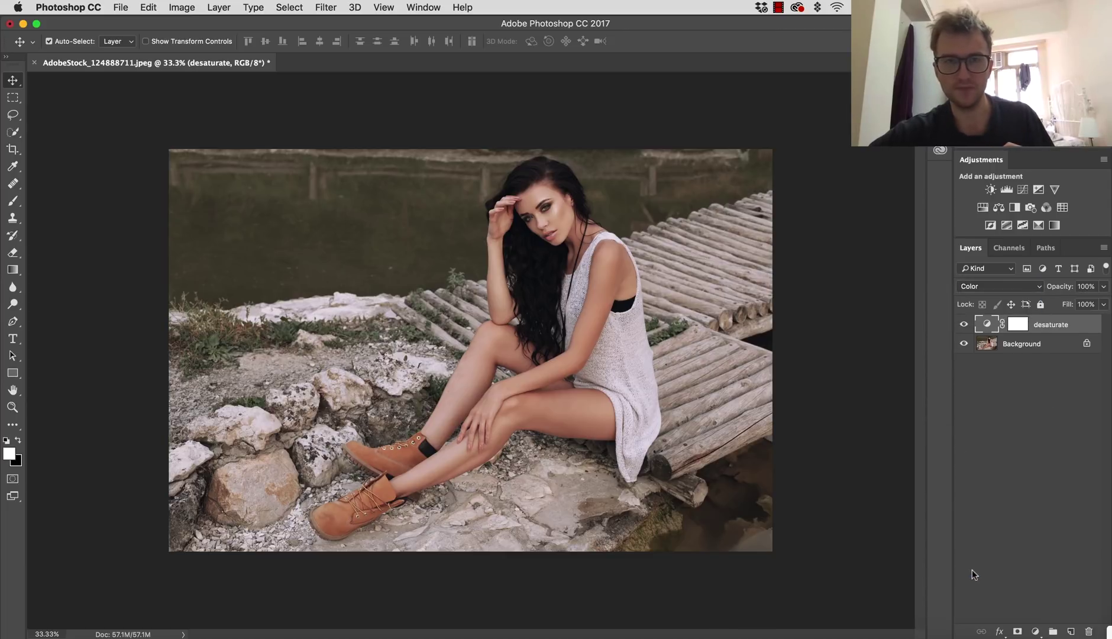
click(974, 288)
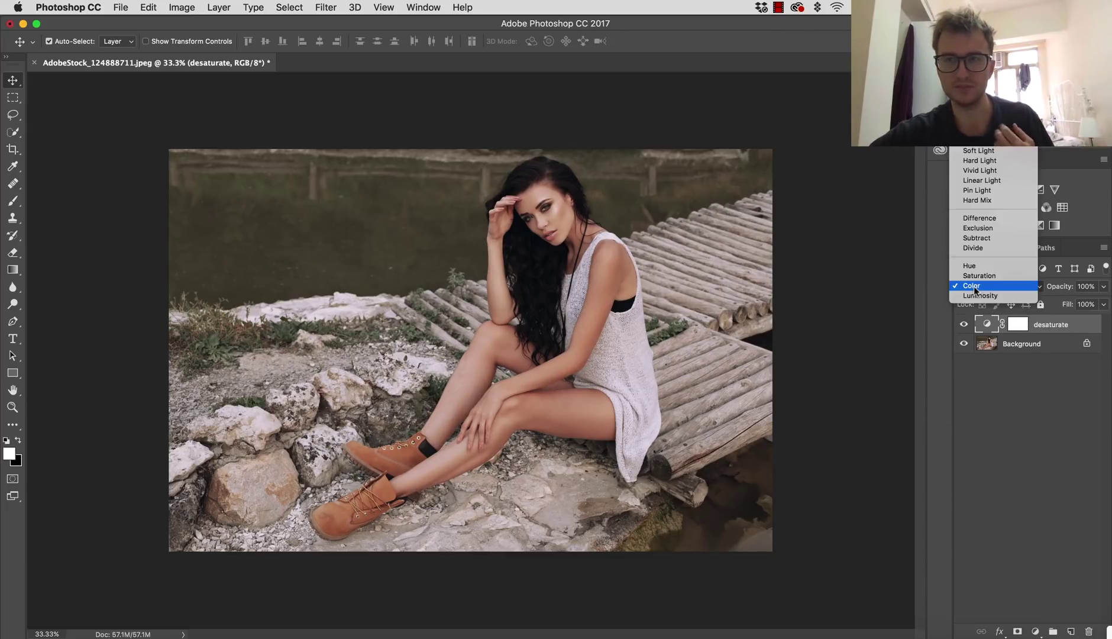
scroll(994, 230, up, 2)
click(976, 142)
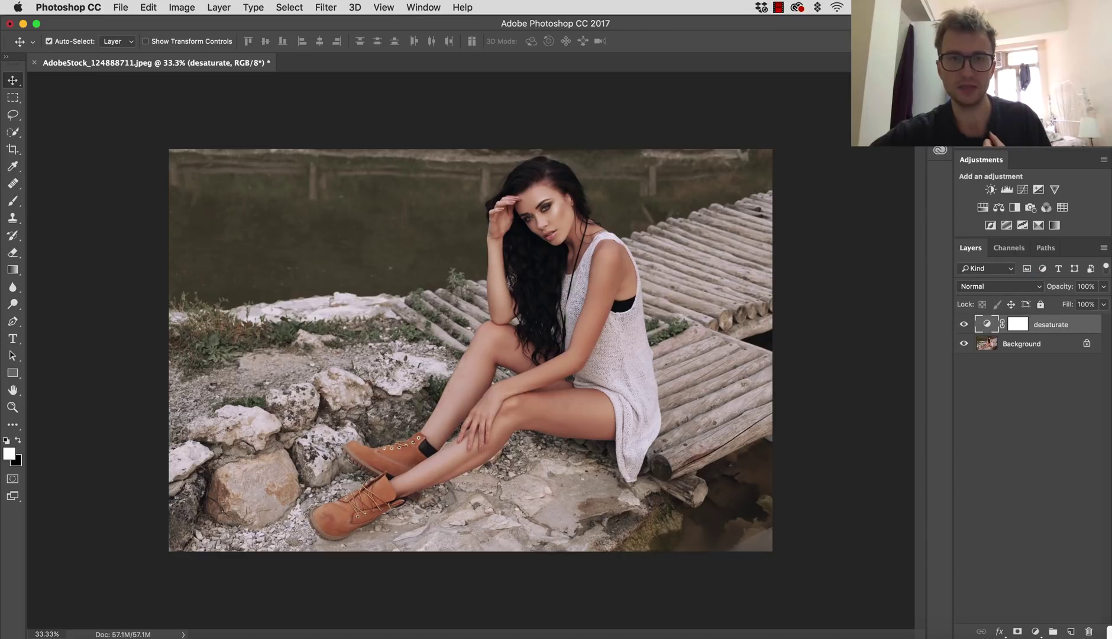
click(973, 287)
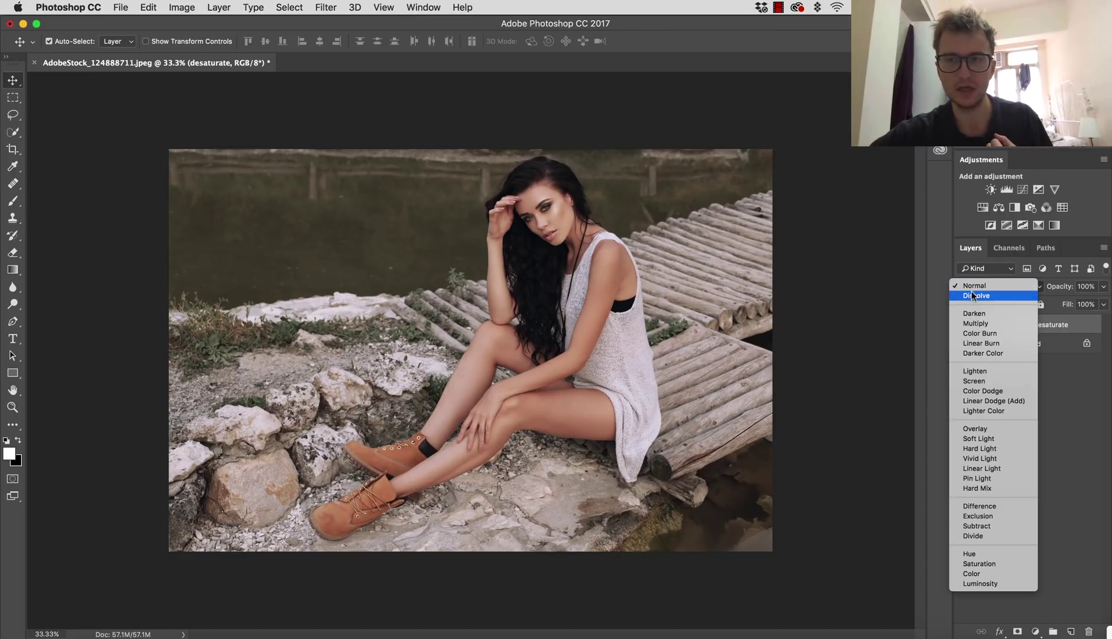
click(964, 573)
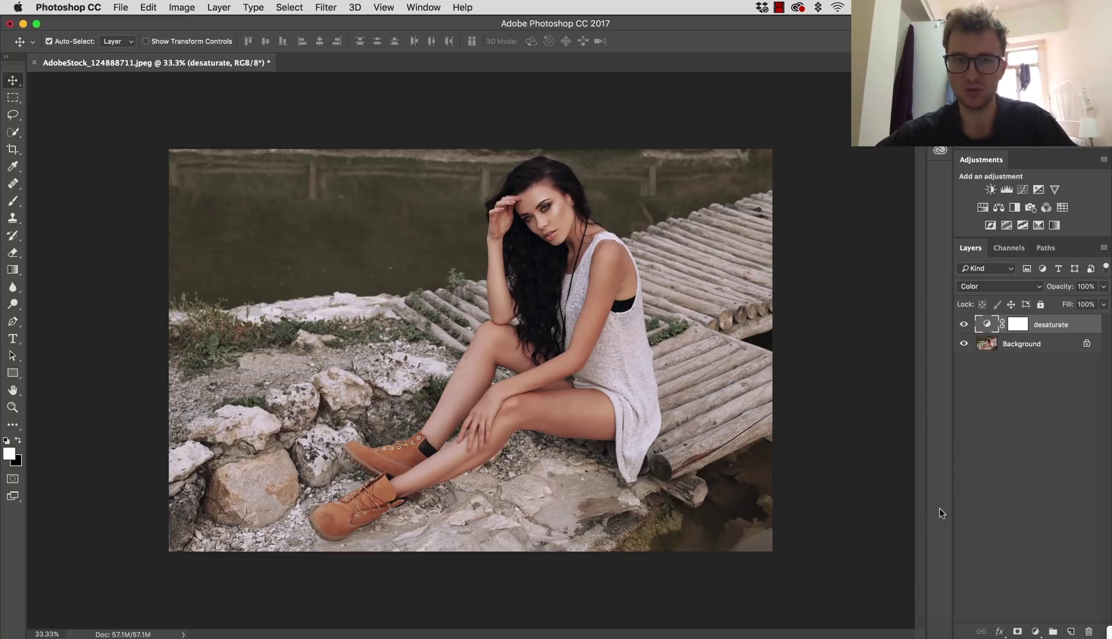
Add a Solid Color fill layer named 'color'
click(1036, 631)
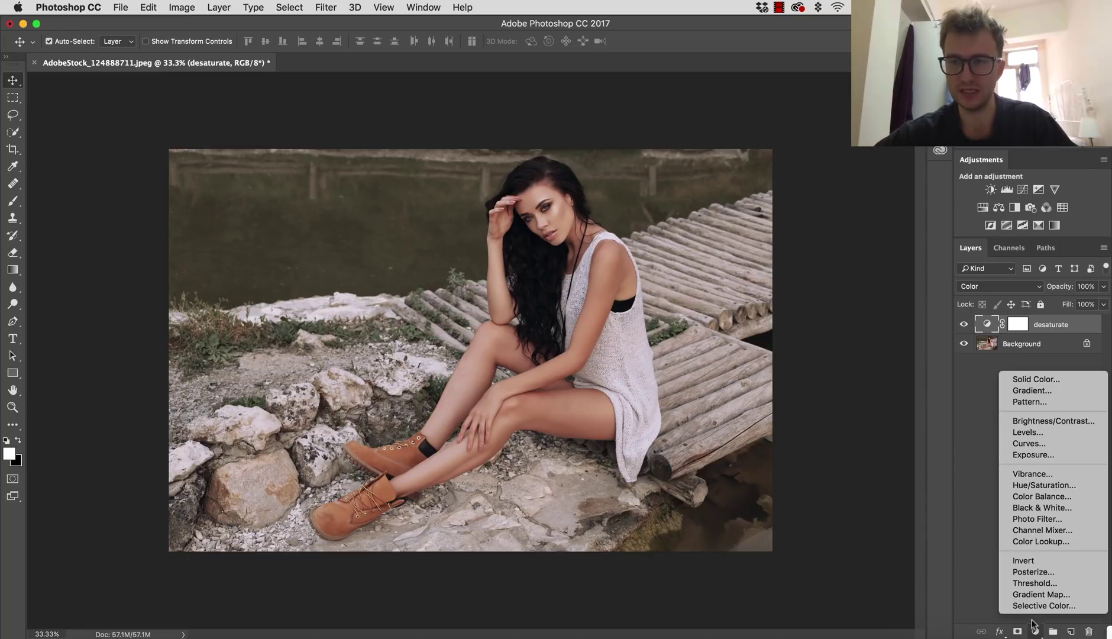
click(1039, 379)
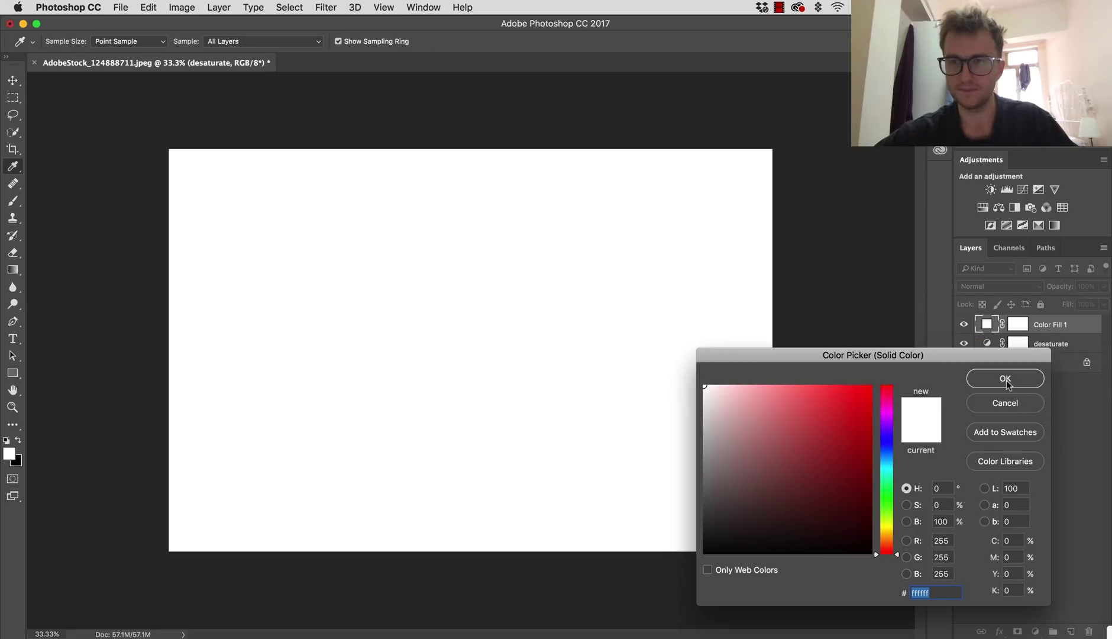
click(1005, 378)
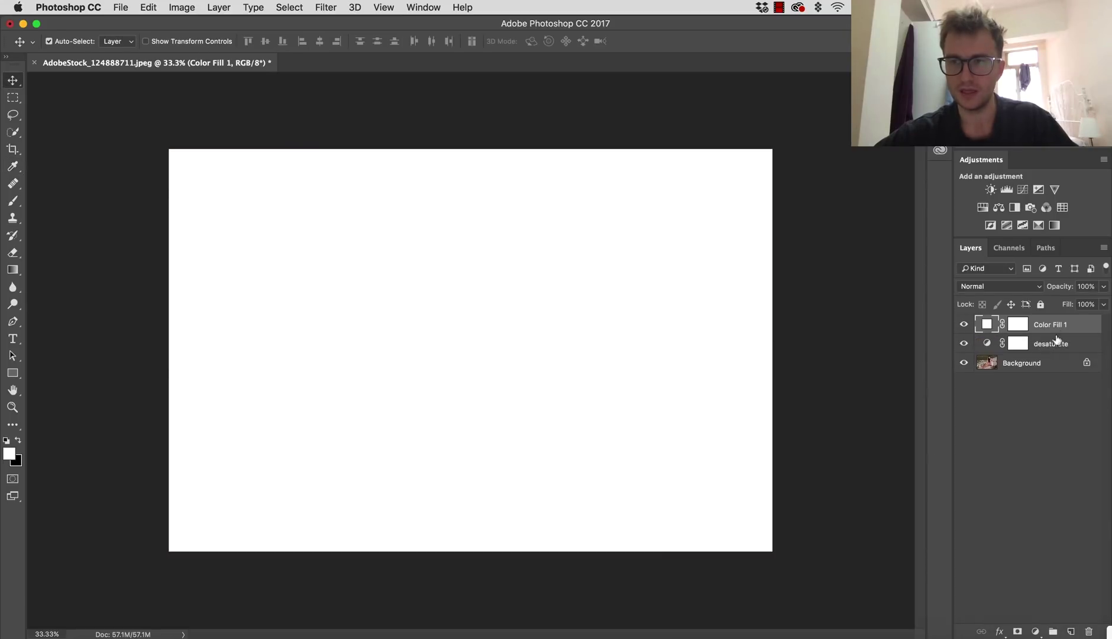
double_click(1050, 325)
text(color)
key(Return)
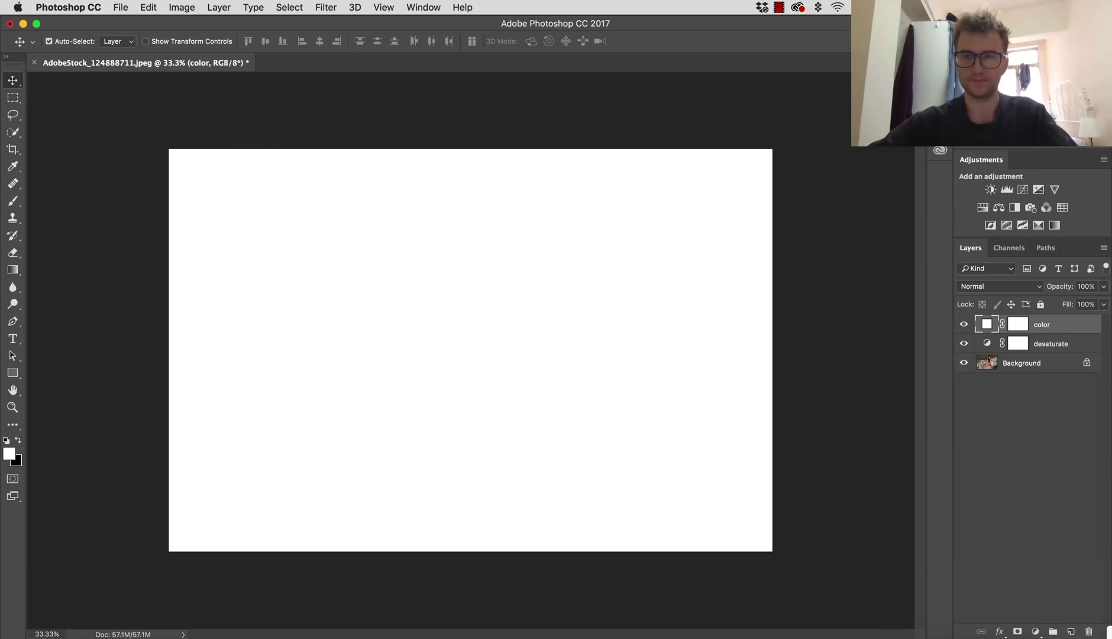
Change the color layer's fill to light orange #eeaf7b
double_click(986, 327)
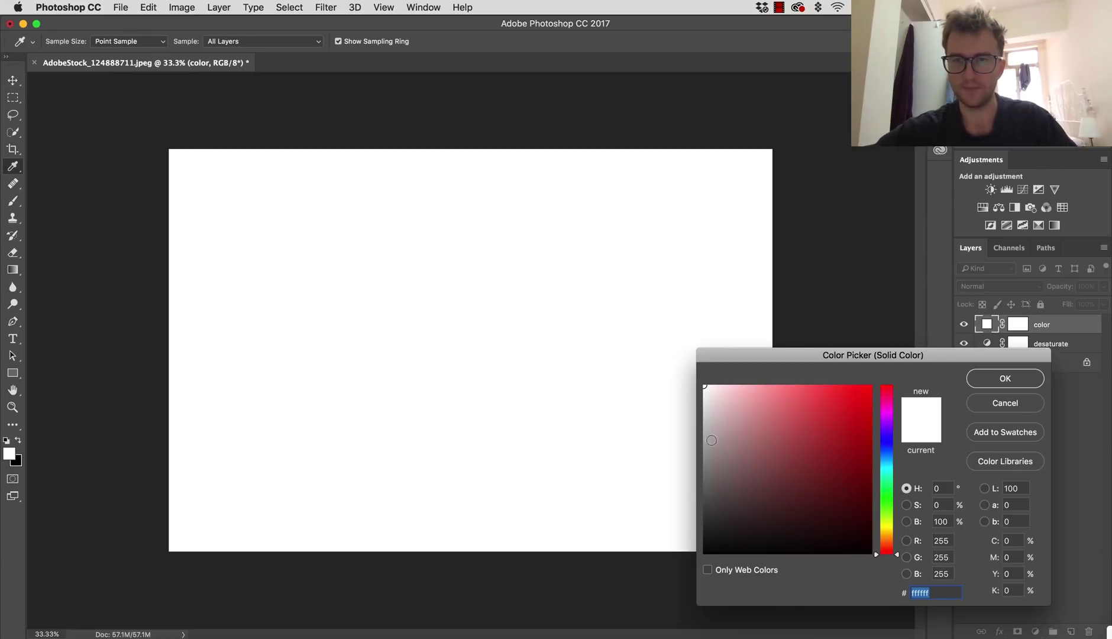
click(887, 541)
drag(801, 397, 784, 395)
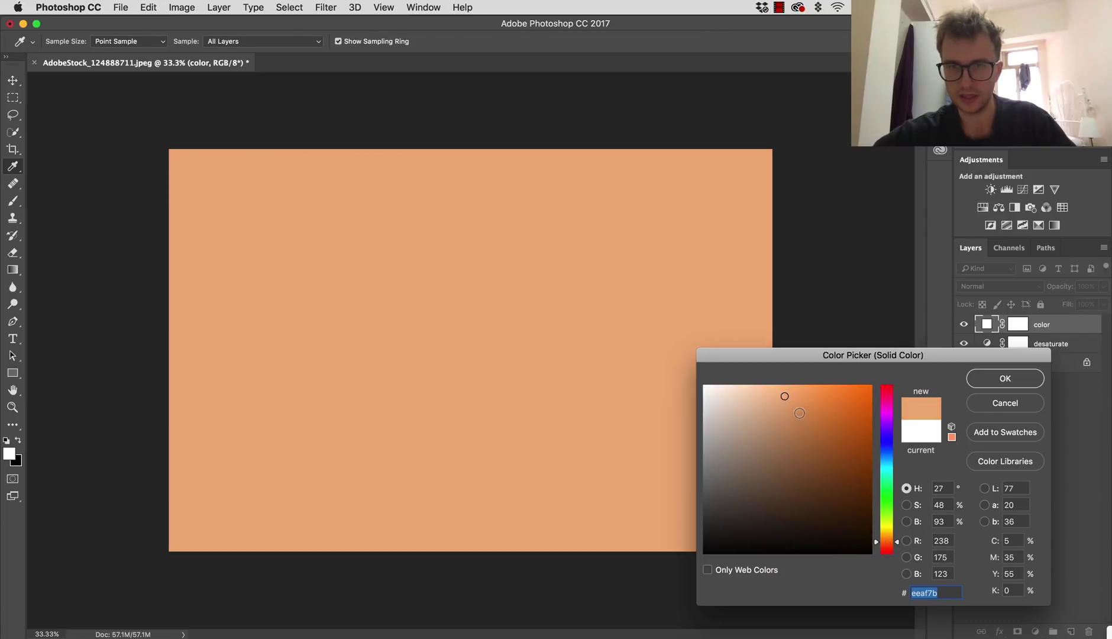
click(975, 380)
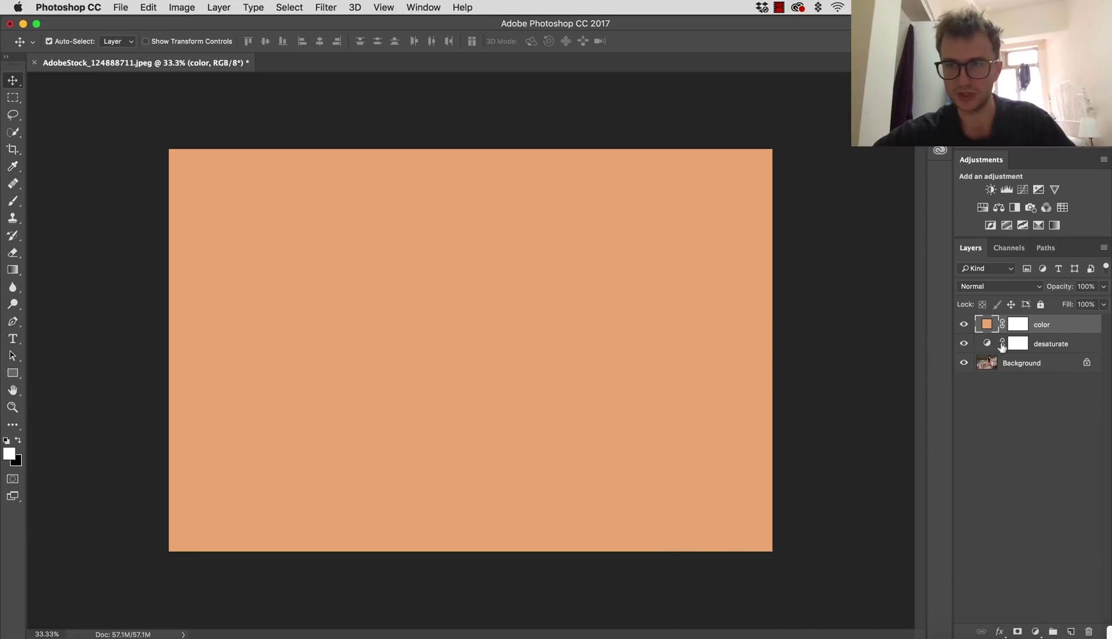
Set the color layer's opacity to 10% and compare with it hidden
click(1084, 286)
text(10)
key(Return)
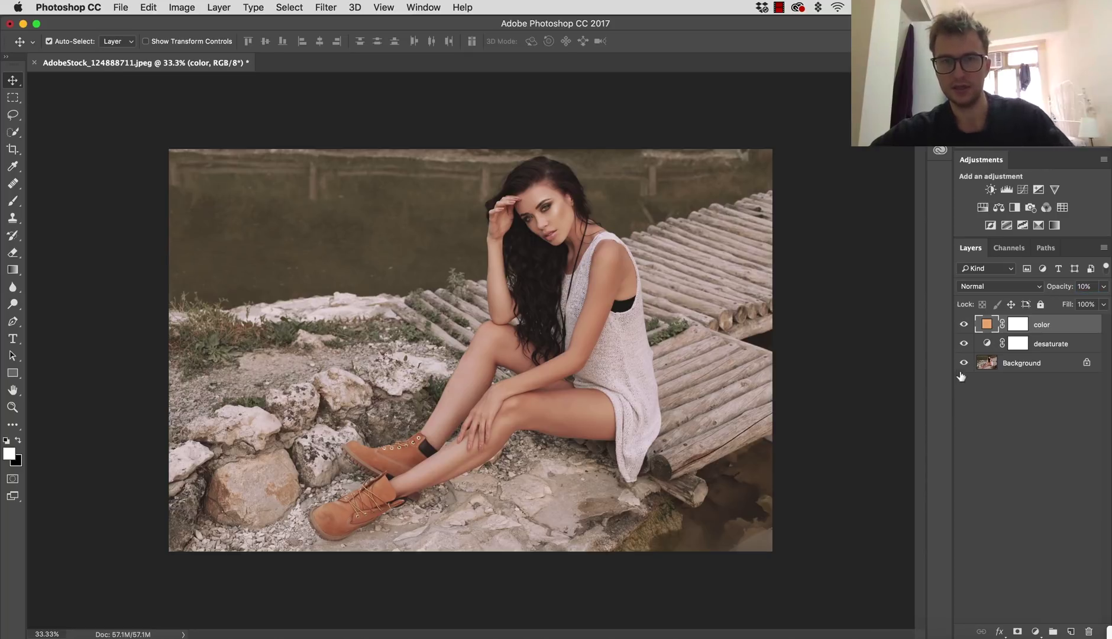
click(963, 324)
click(963, 324)
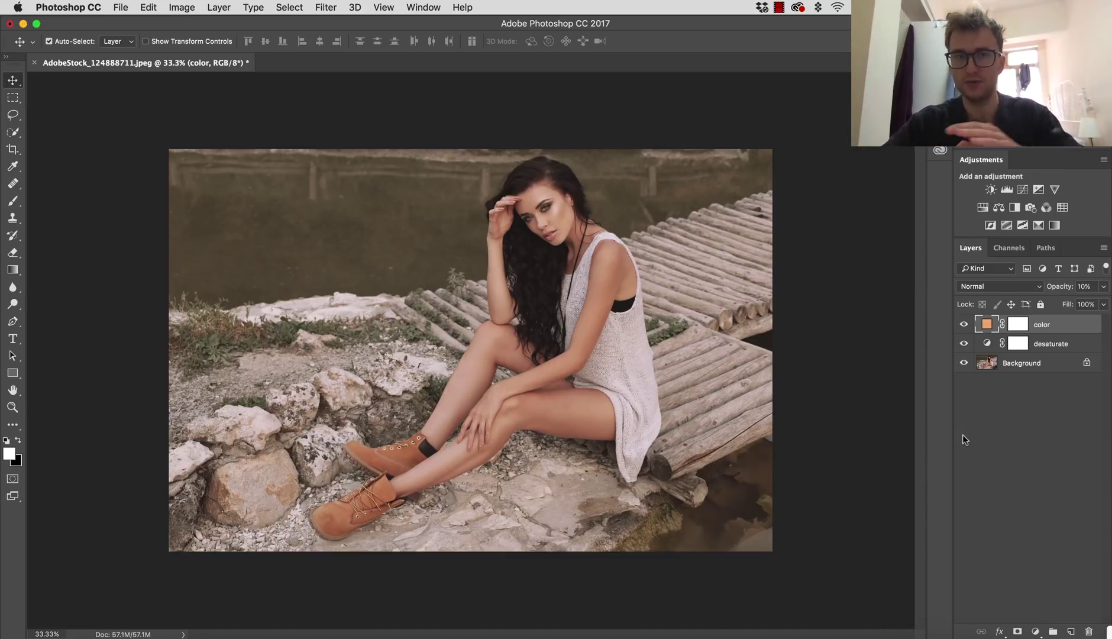
Add a Color Balance layer named 'tones' in Color blend mode
click(1035, 631)
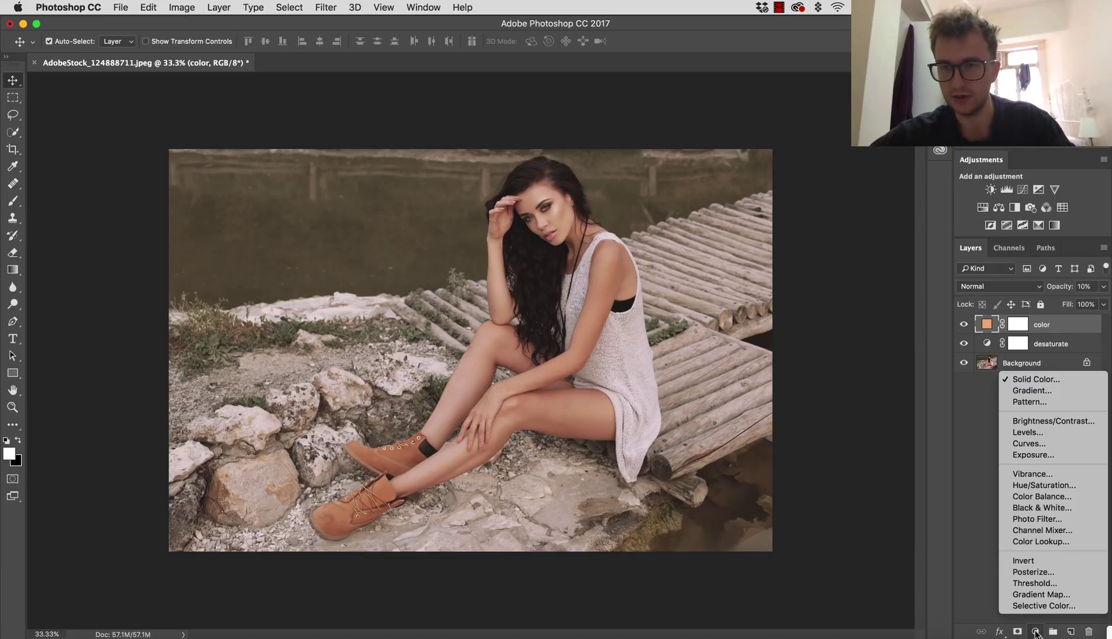
click(1043, 496)
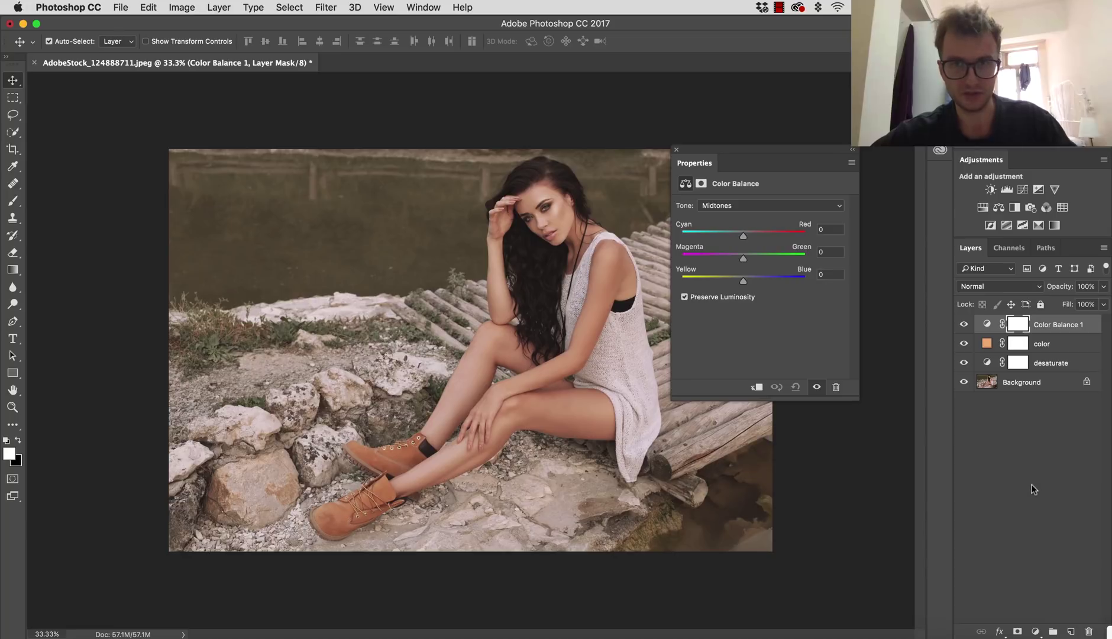
double_click(1052, 325)
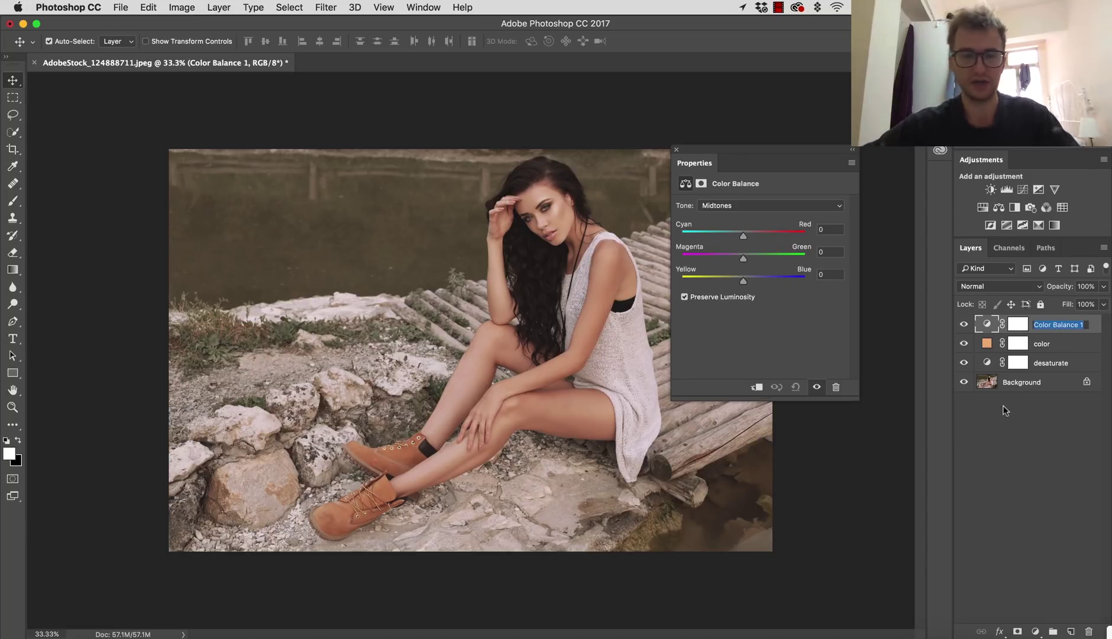
text(tones)
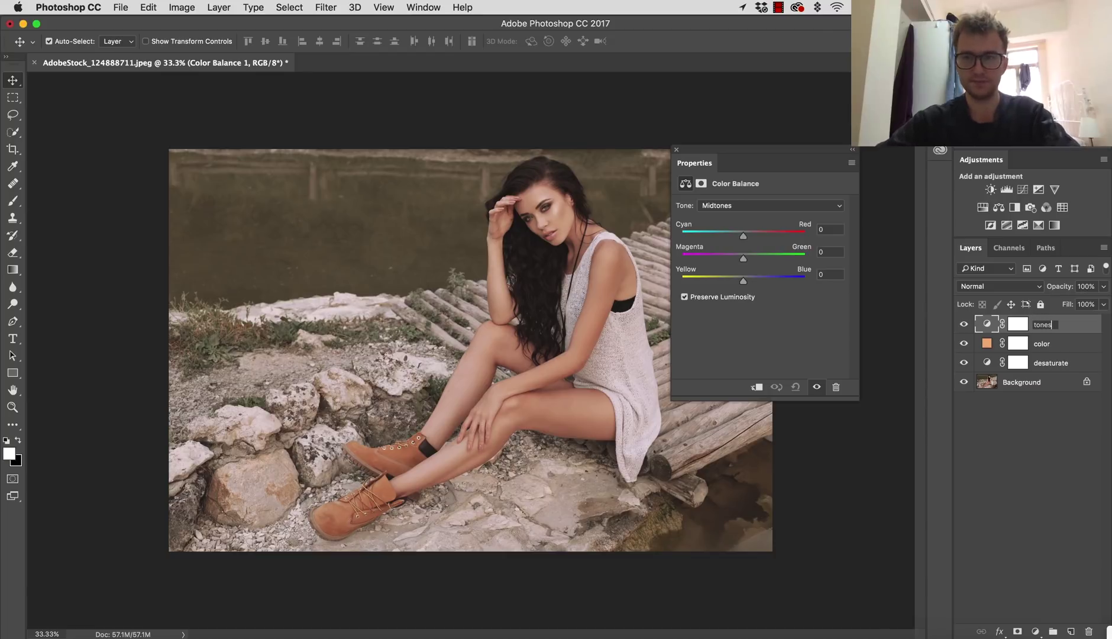
key(Return)
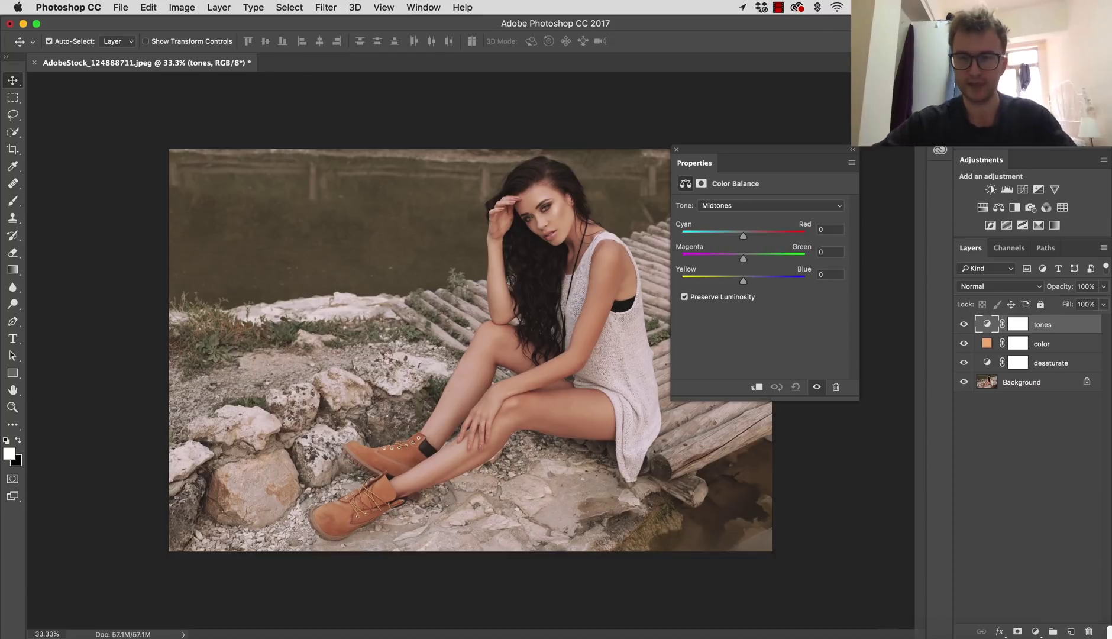
click(997, 287)
click(971, 439)
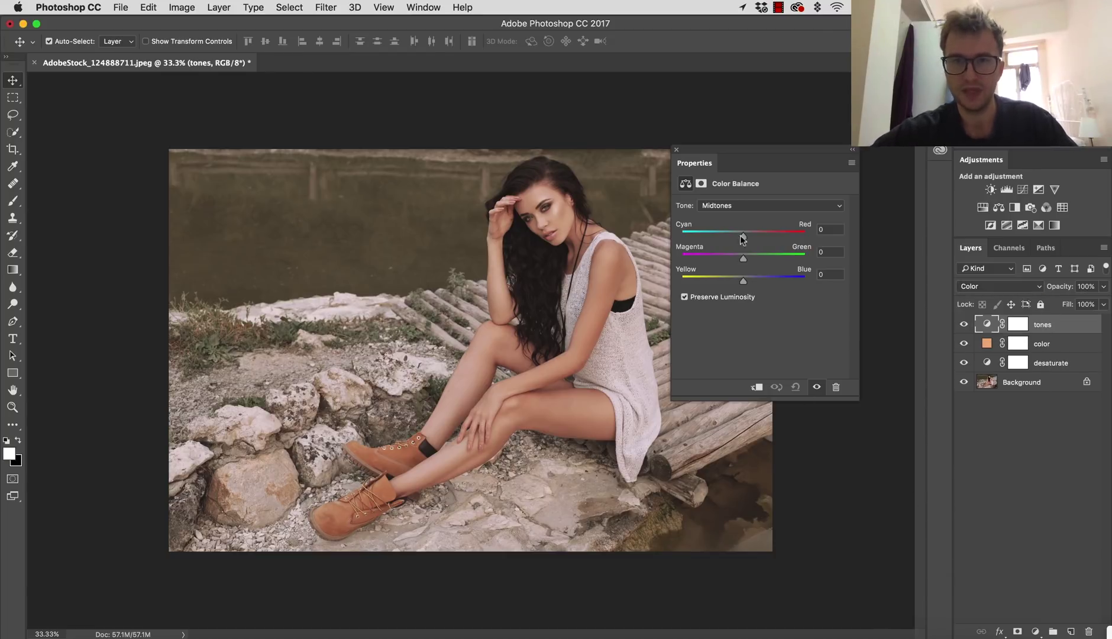
Set the Shadows color balance to -3/+9, pushing them slightly blue
click(733, 205)
click(722, 194)
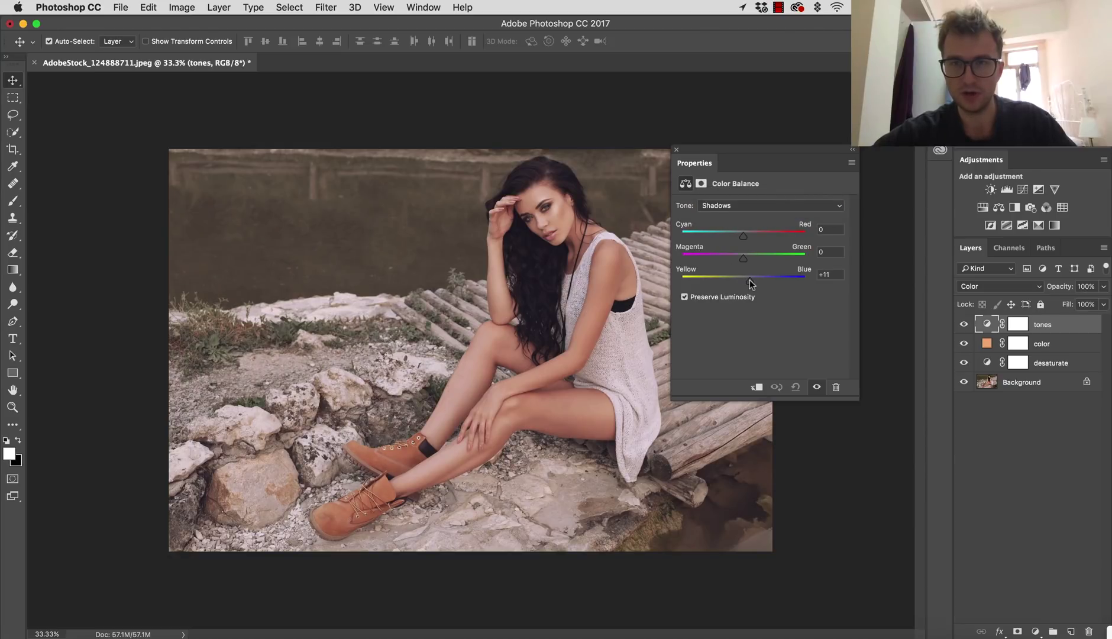
drag(748, 283, 747, 285)
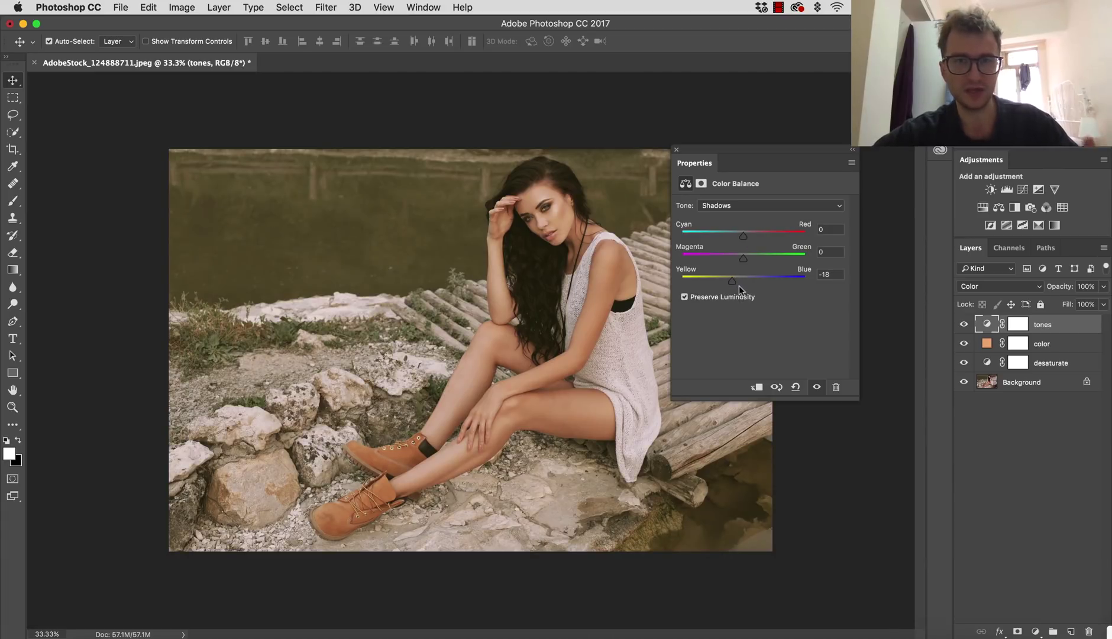
click(747, 277)
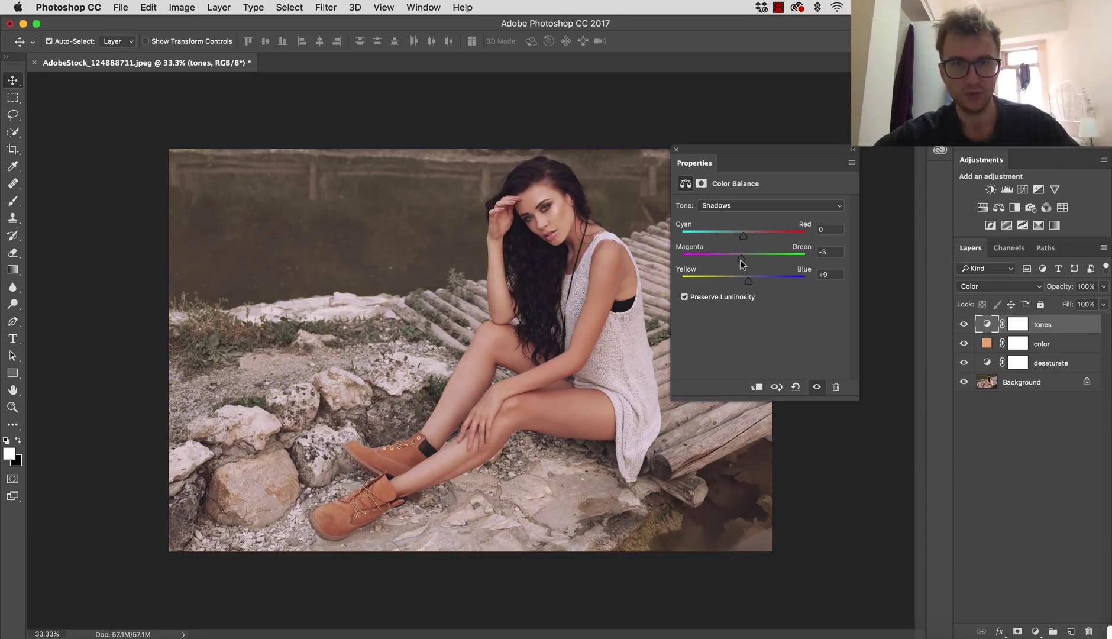
drag(737, 259, 739, 237)
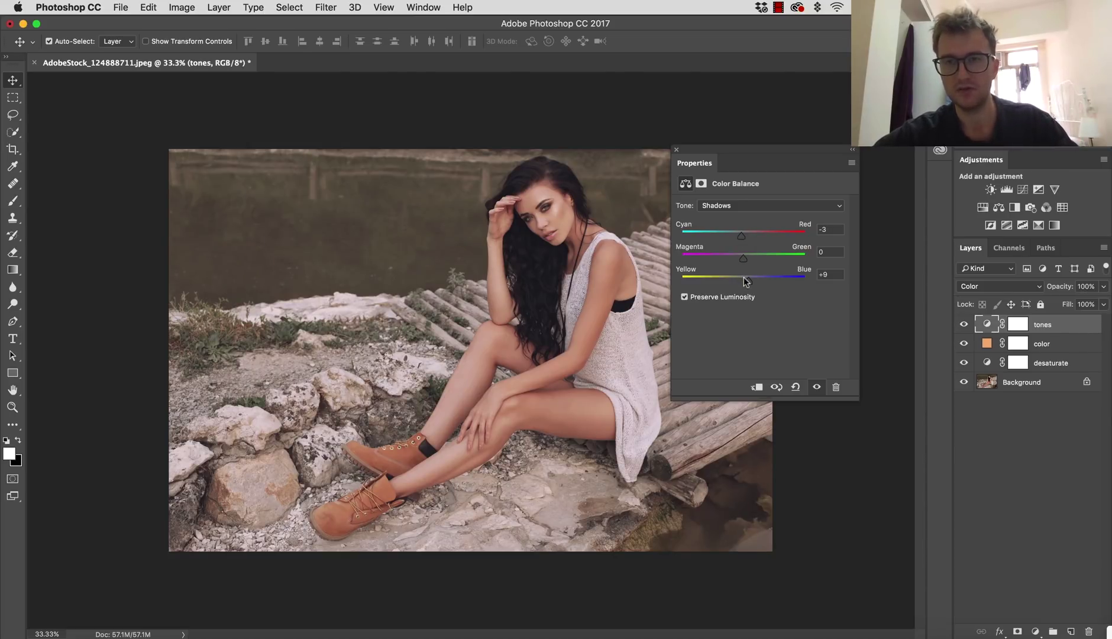
Set the Highlights color balance to -2/-4, pushing them slightly yellow, and close Properties
click(728, 206)
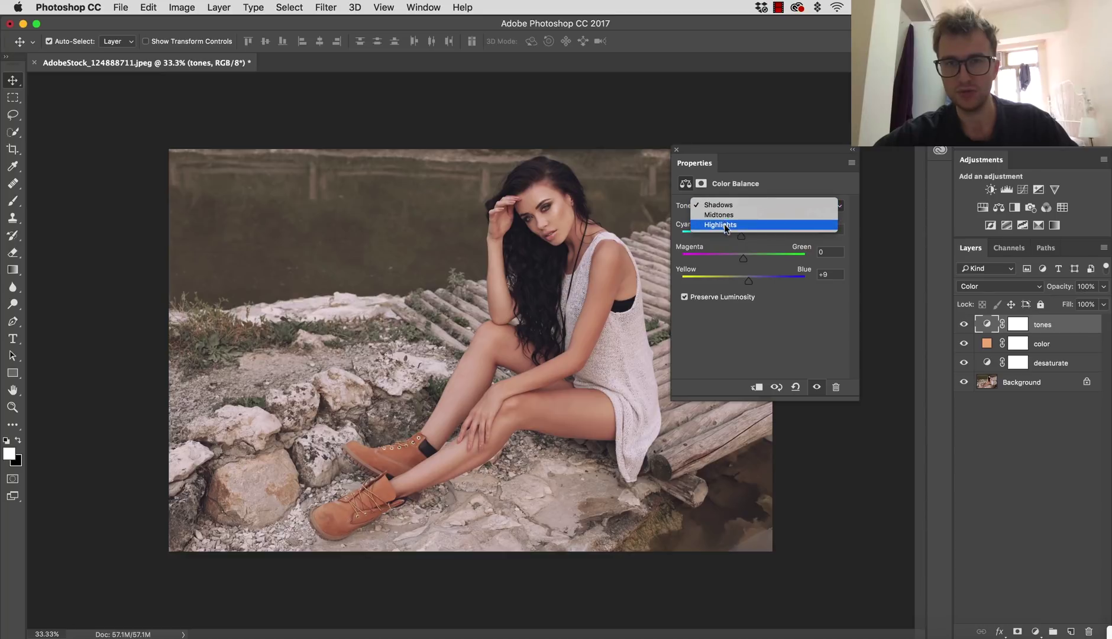
click(723, 222)
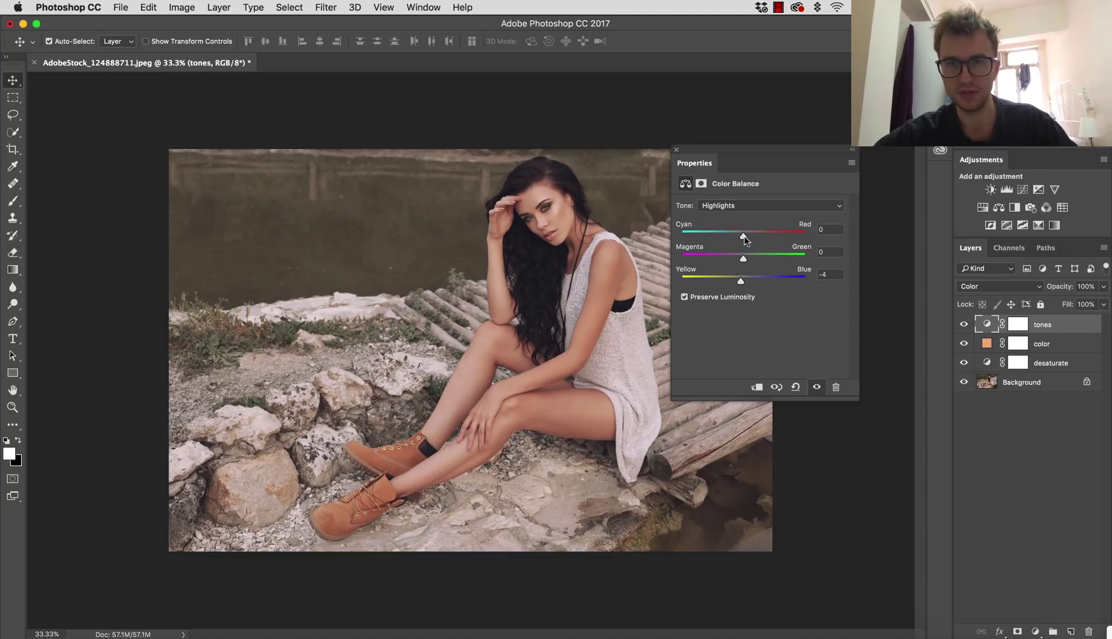
drag(745, 236, 742, 238)
click(964, 324)
click(964, 324)
click(670, 142)
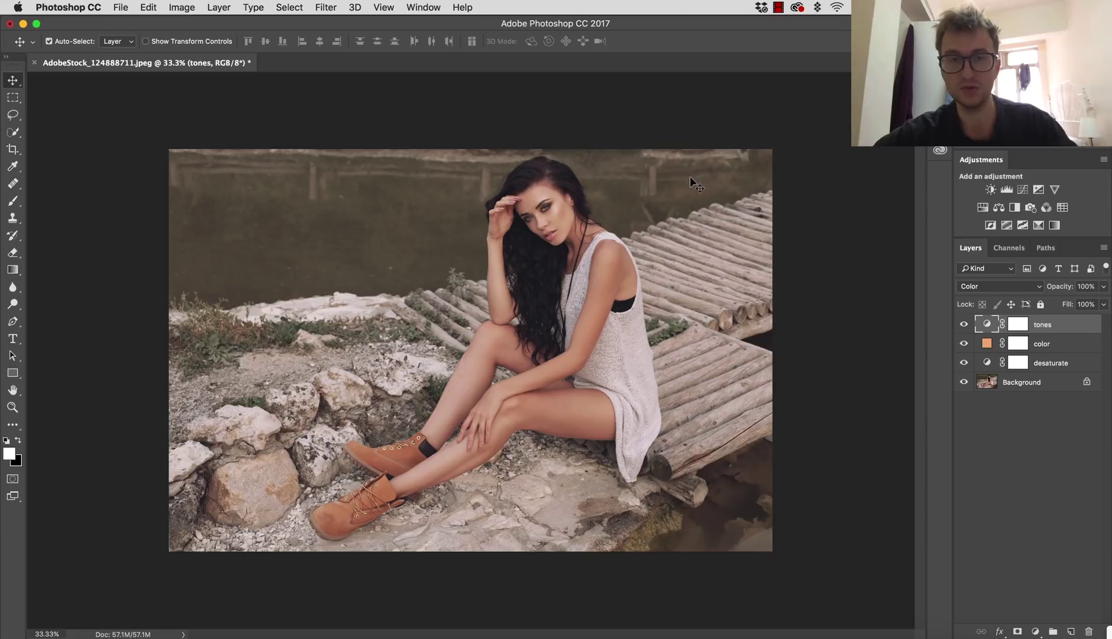
Add a Levels adjustment layer named 'contrats'
click(1035, 632)
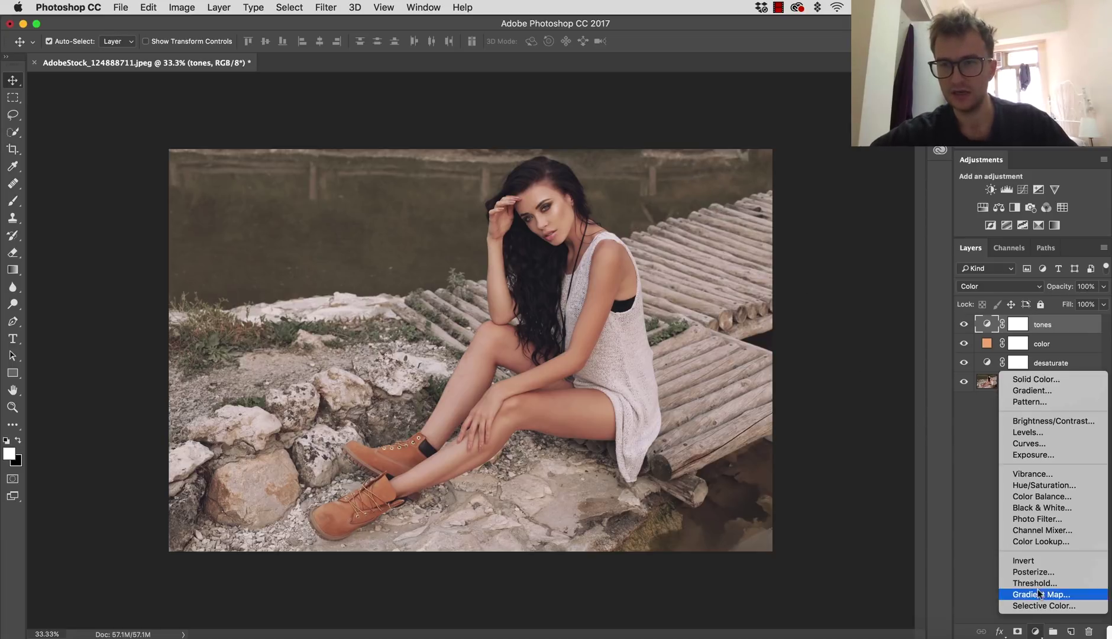
click(1032, 432)
double_click(1045, 324)
text(con)
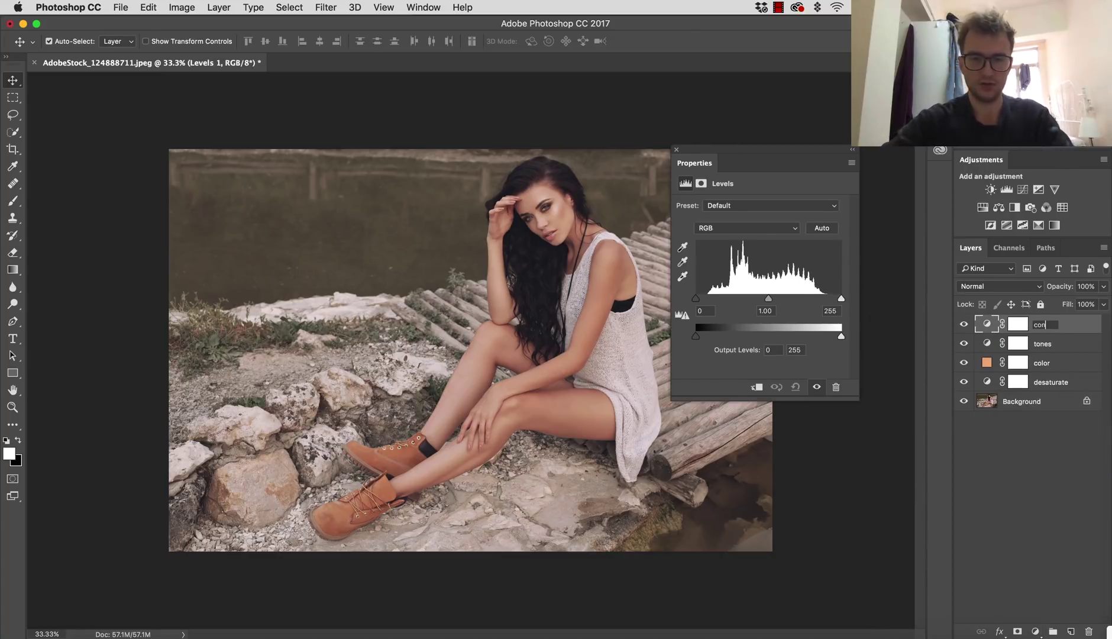
text(trats)
key(Return)
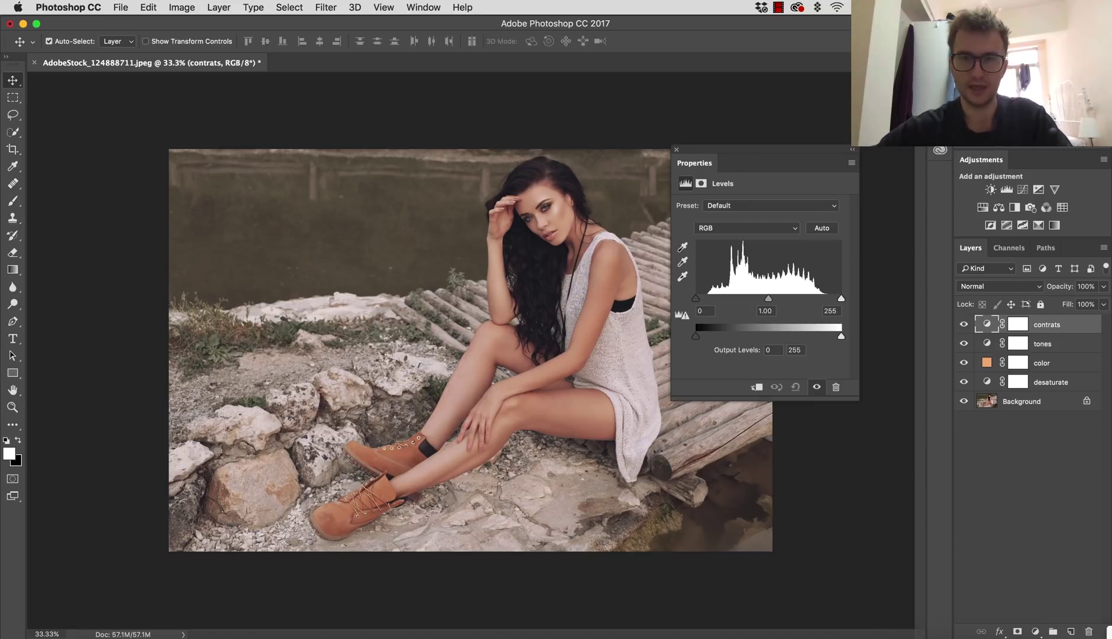
Set input levels to 19 and 233 with Luminosity blend mode, then close Properties
drag(696, 301, 705, 302)
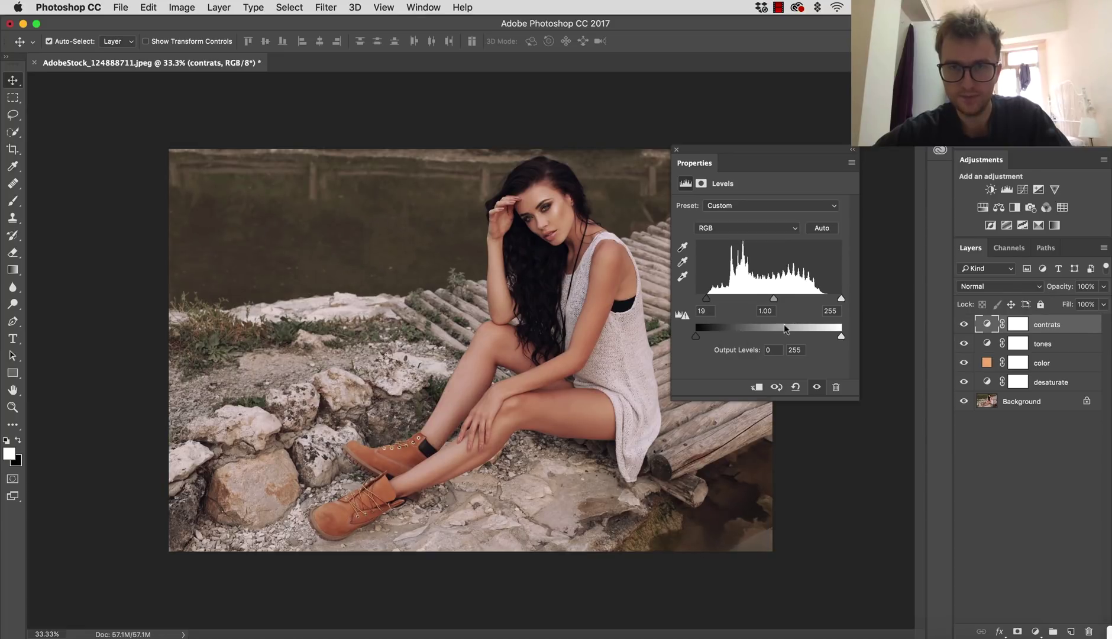
drag(841, 299, 828, 296)
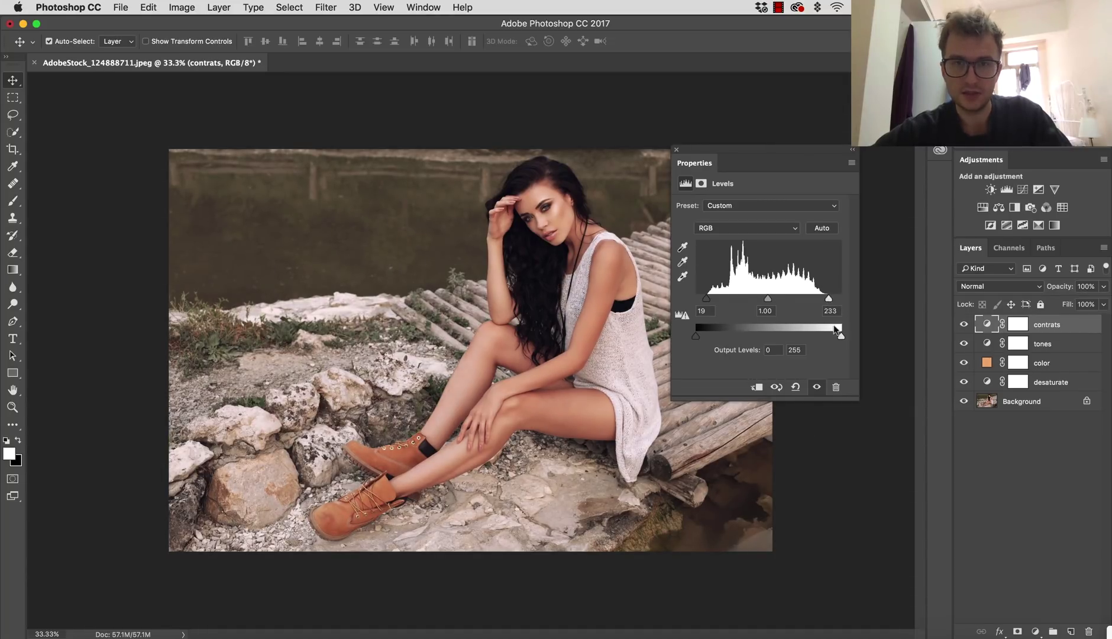
click(971, 288)
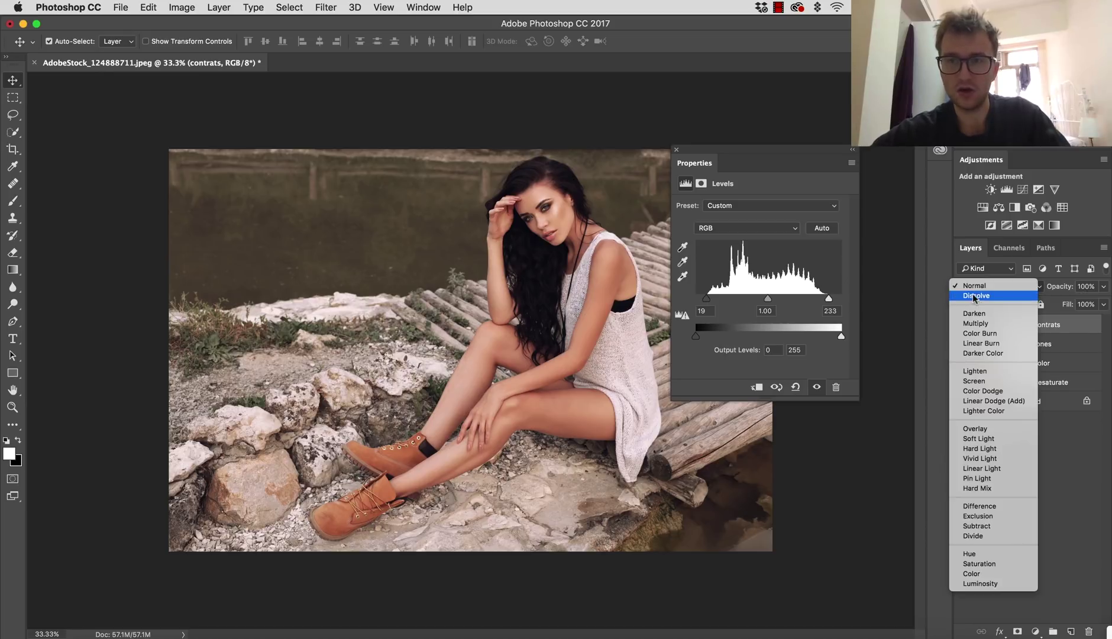
click(973, 584)
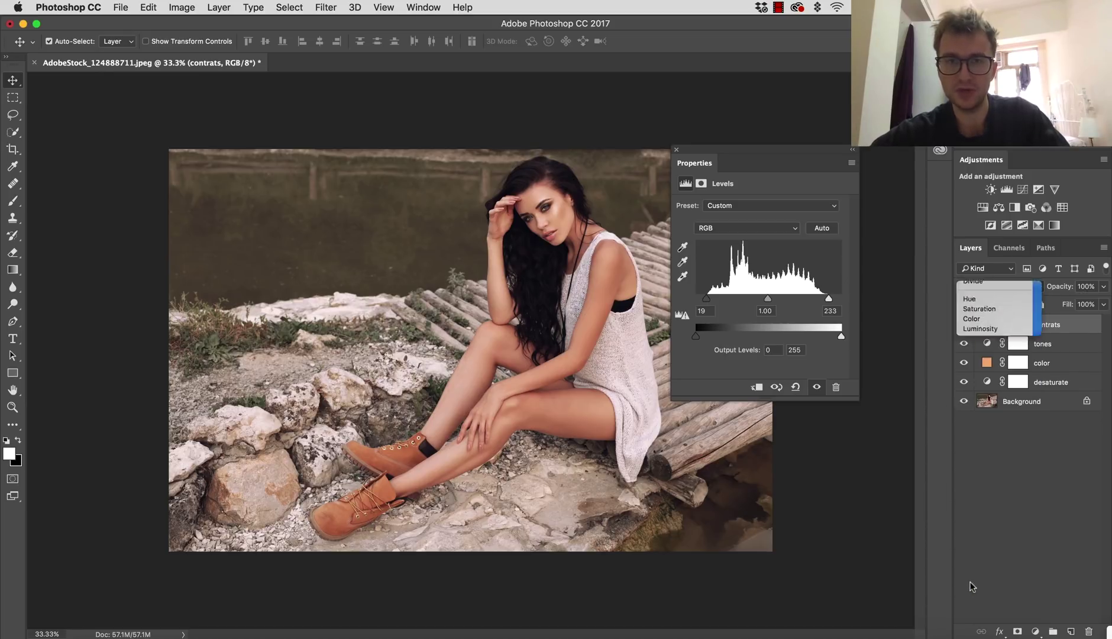
click(677, 149)
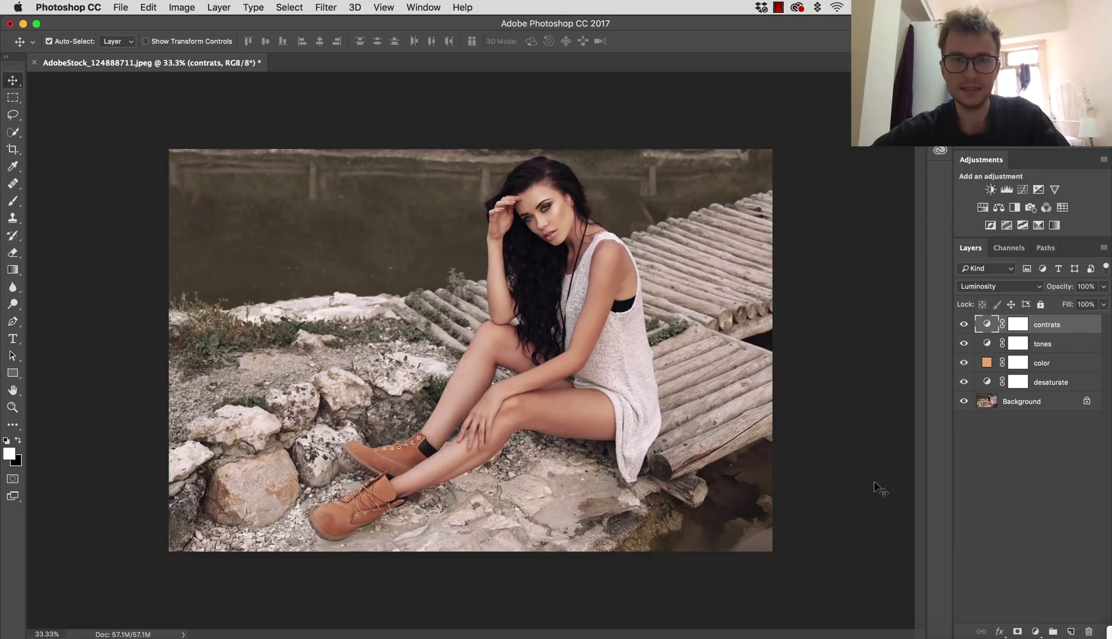
Group the four adjustment layers, then undo the grouping
shift+click(1049, 384)
key(super+g)
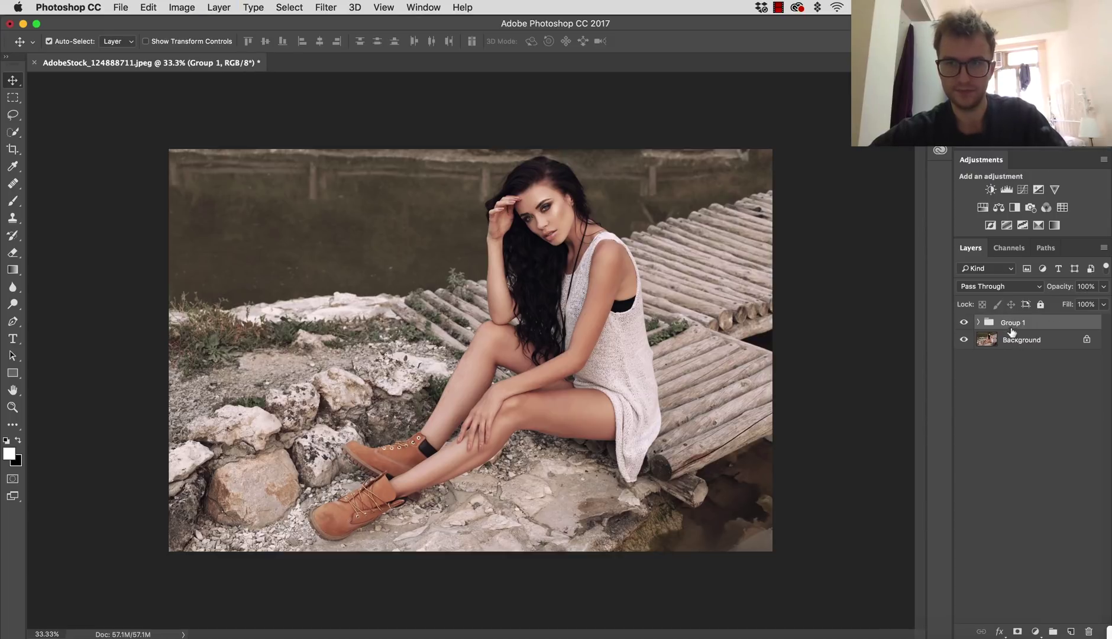
double_click(1012, 322)
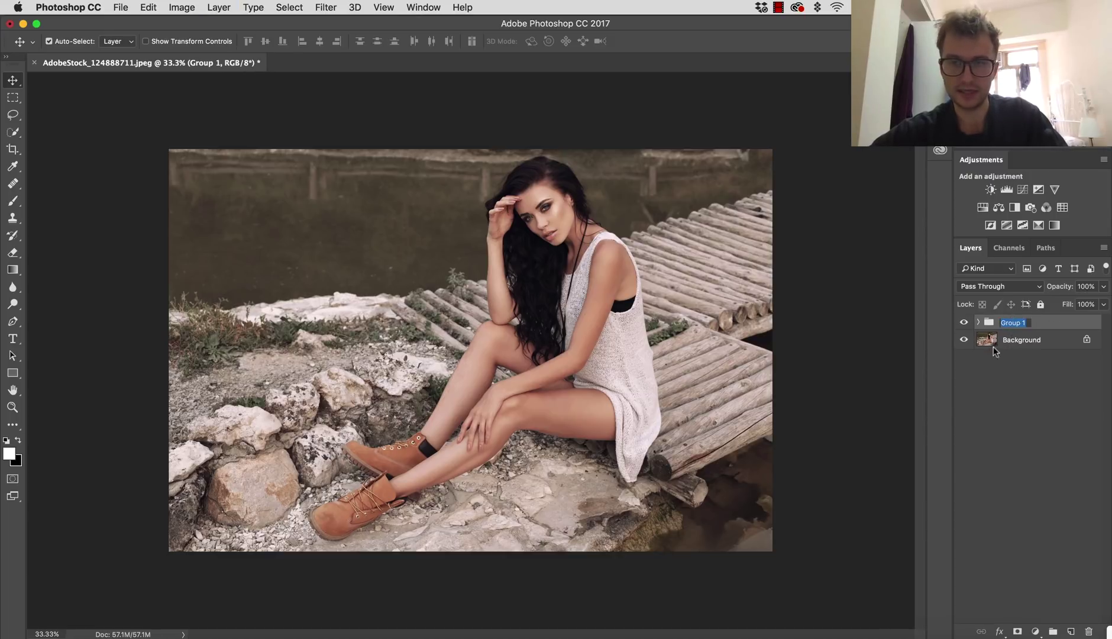
key(super+z)
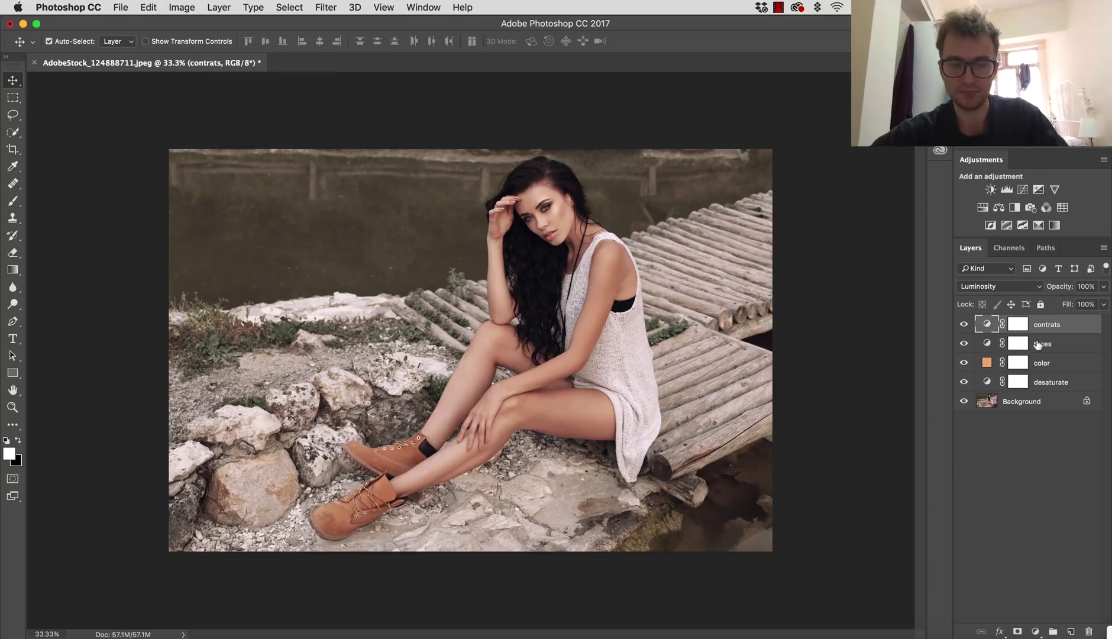
Regroup the four adjustment layers into a group named 'adjustements' and compare it on and off
shift+click(1046, 383)
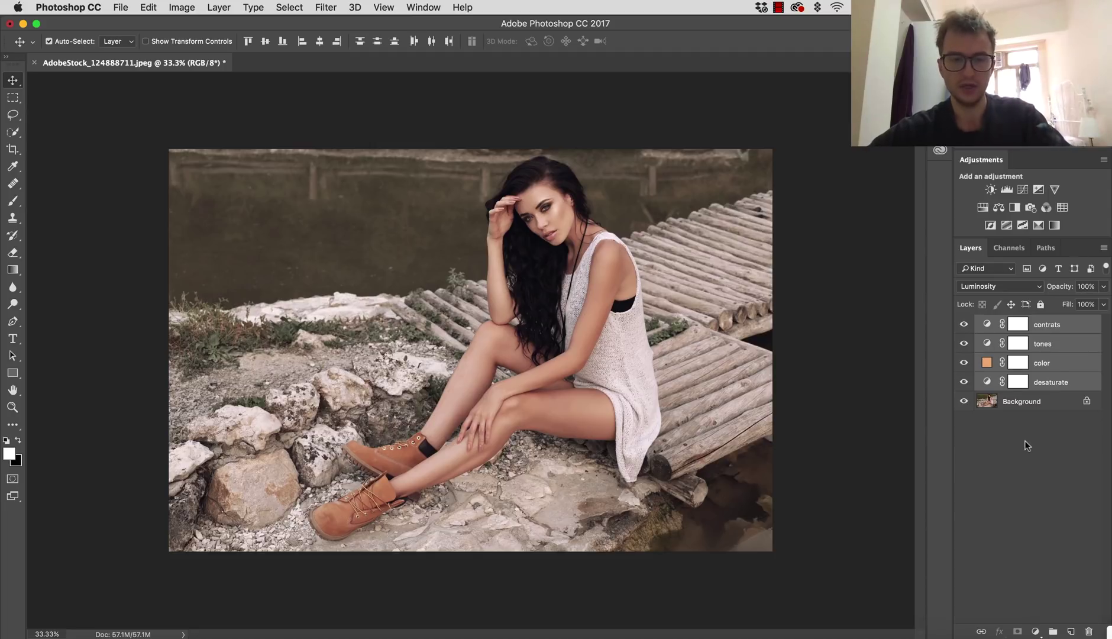
key(super+g)
double_click(1012, 322)
text(ad)
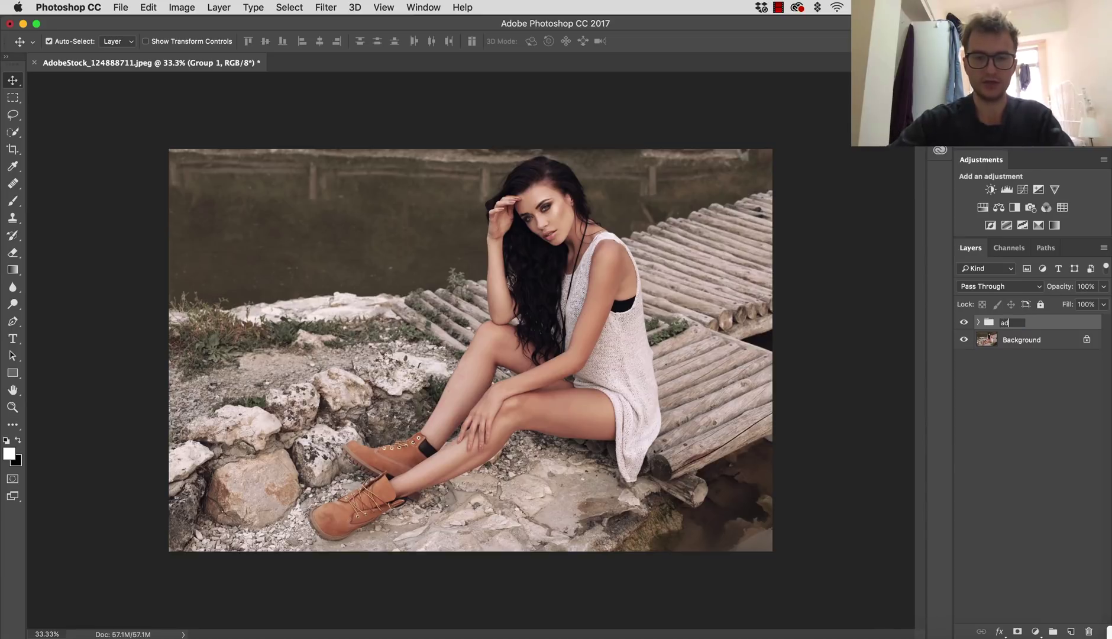
text(justements)
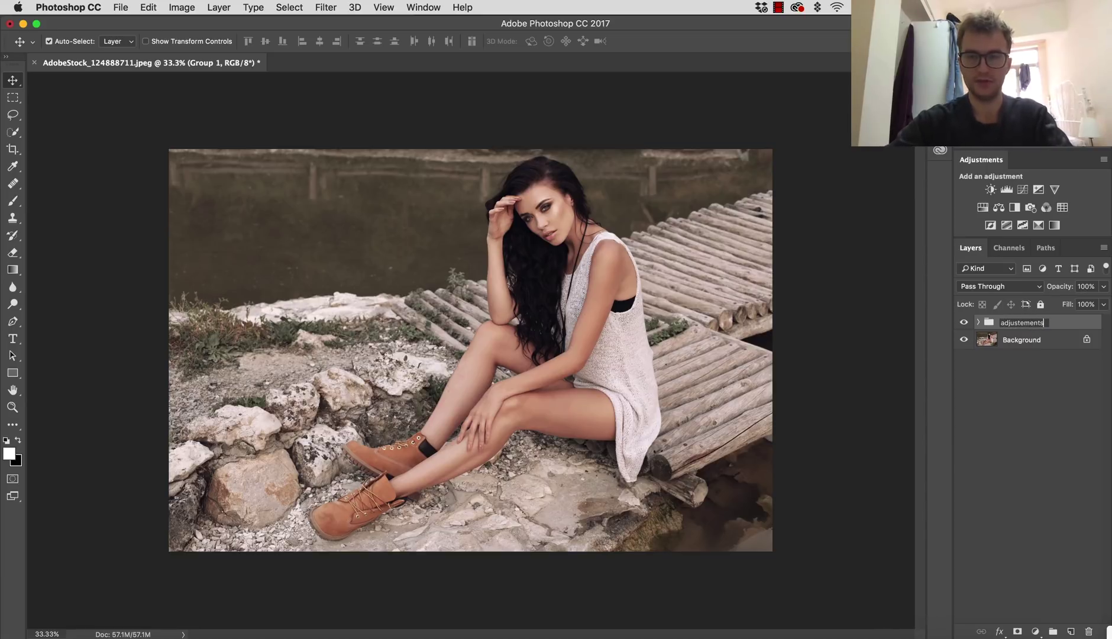
key(Return)
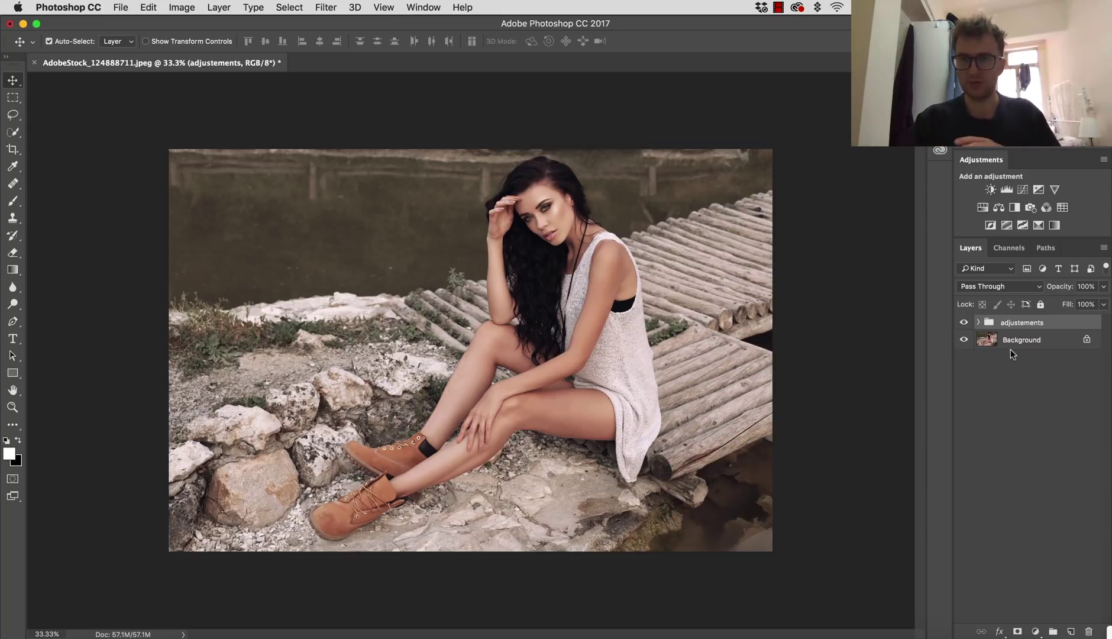
click(964, 323)
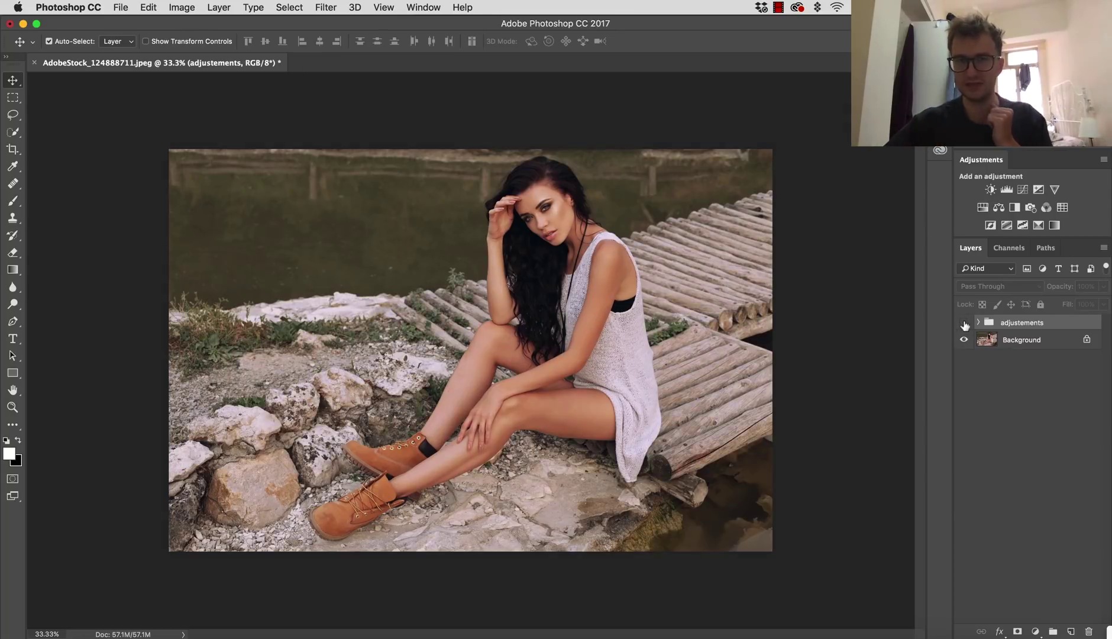
click(964, 323)
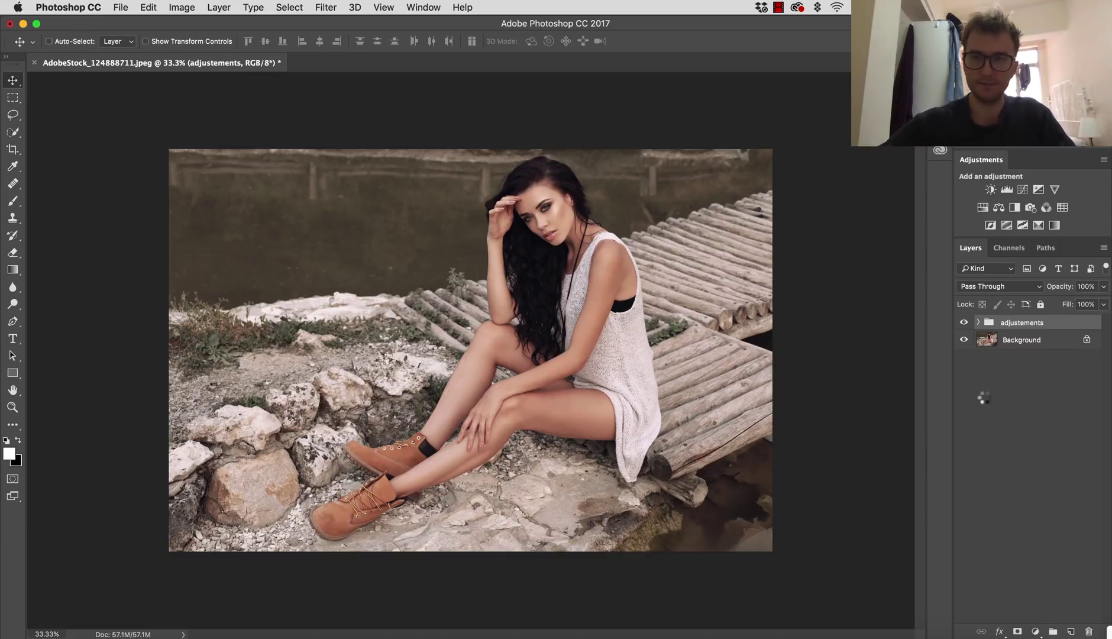
Stamp the visible layers into a new layer 'camera raw' and convert it to a smart object
key(super+alt+shift+e)
double_click(1011, 324)
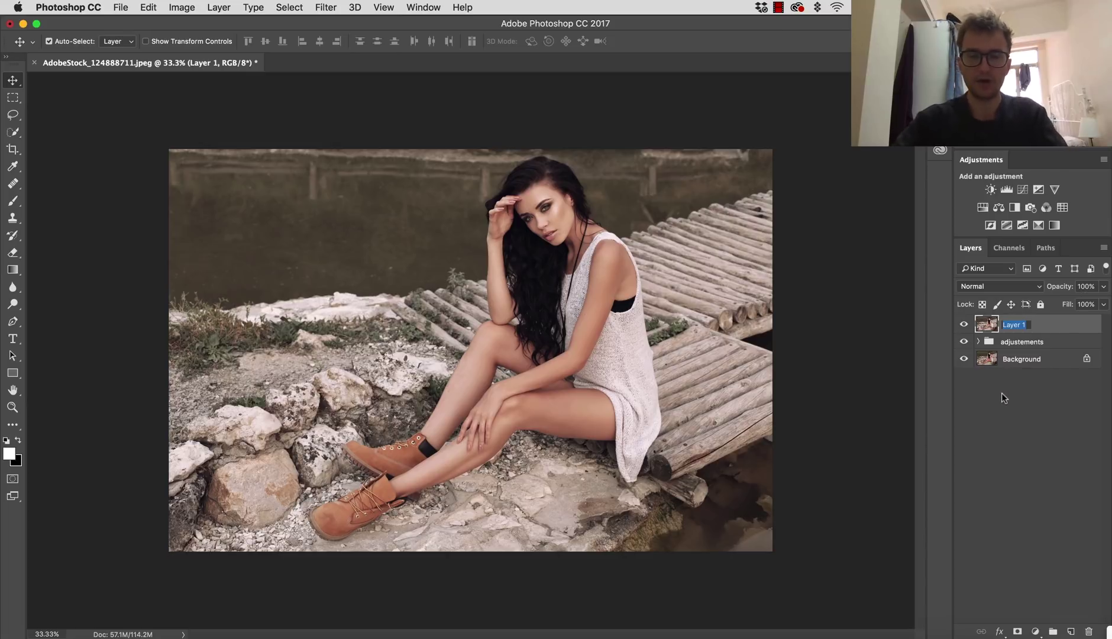
text(camera)
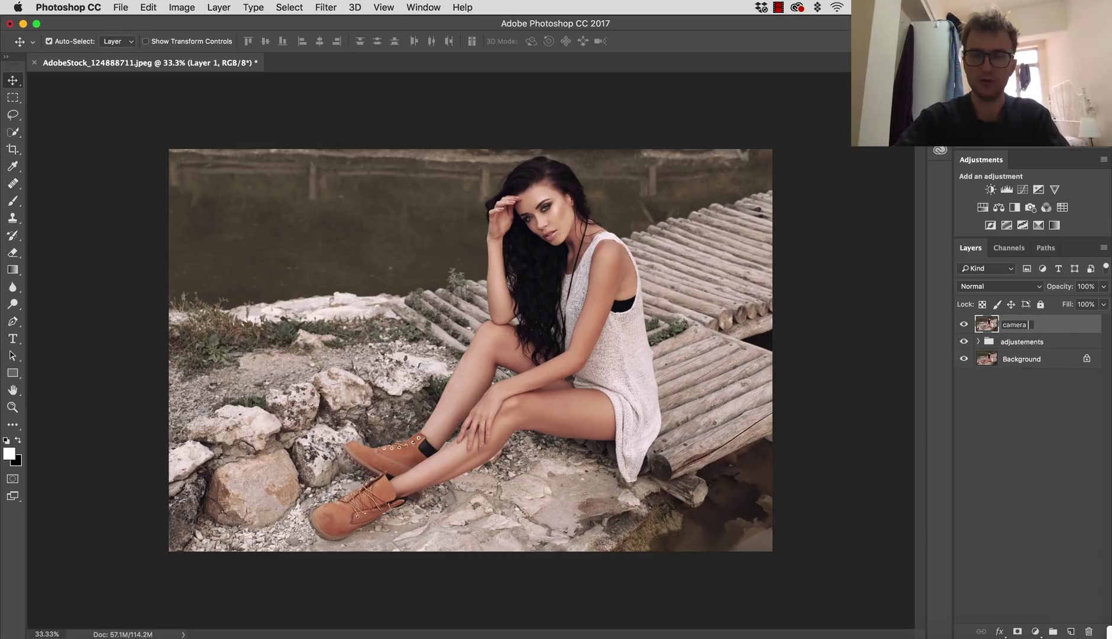
text( raw)
key(Return)
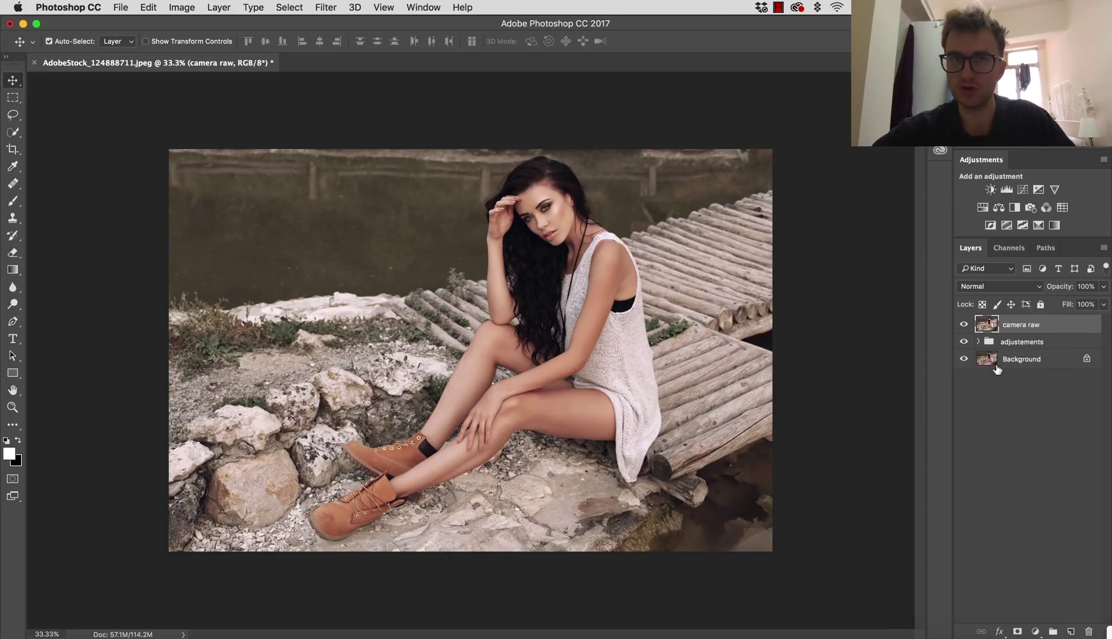
right_click(1021, 329)
click(916, 243)
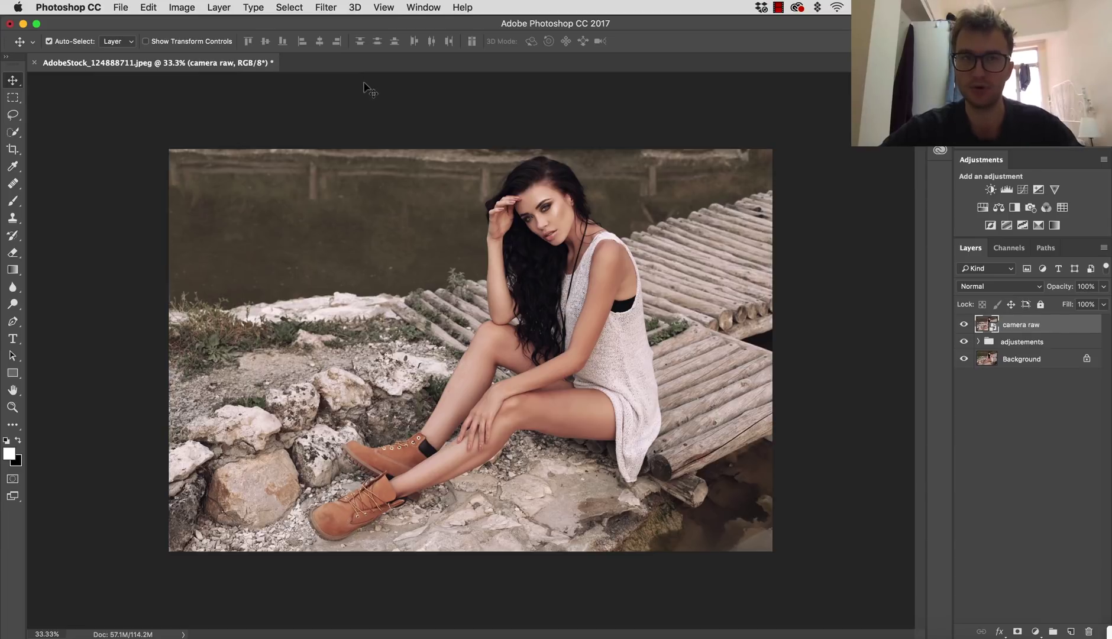
Apply the Camera Raw Filter with Exposure -0.40, Contrast +11, Shadows +10 and Clarity +28
click(324, 6)
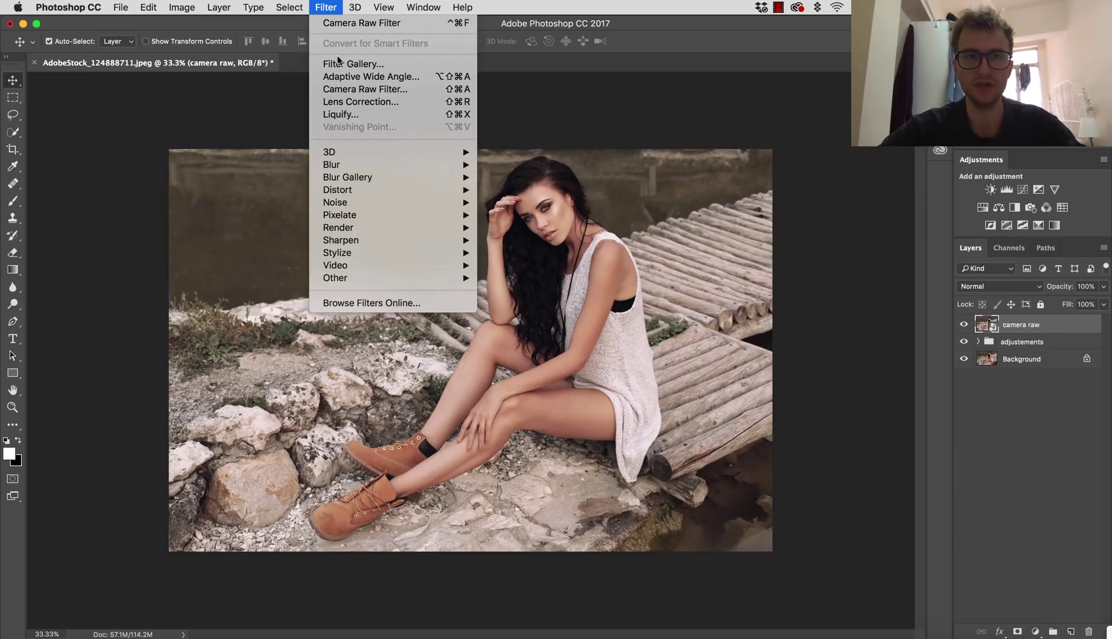
click(345, 88)
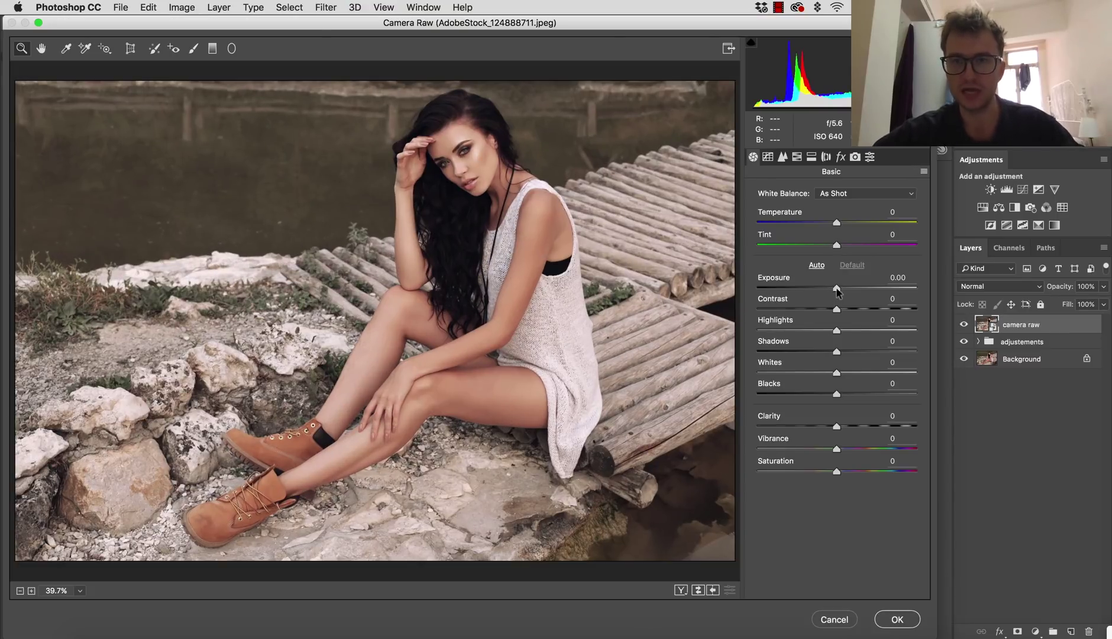
drag(836, 288, 829, 289)
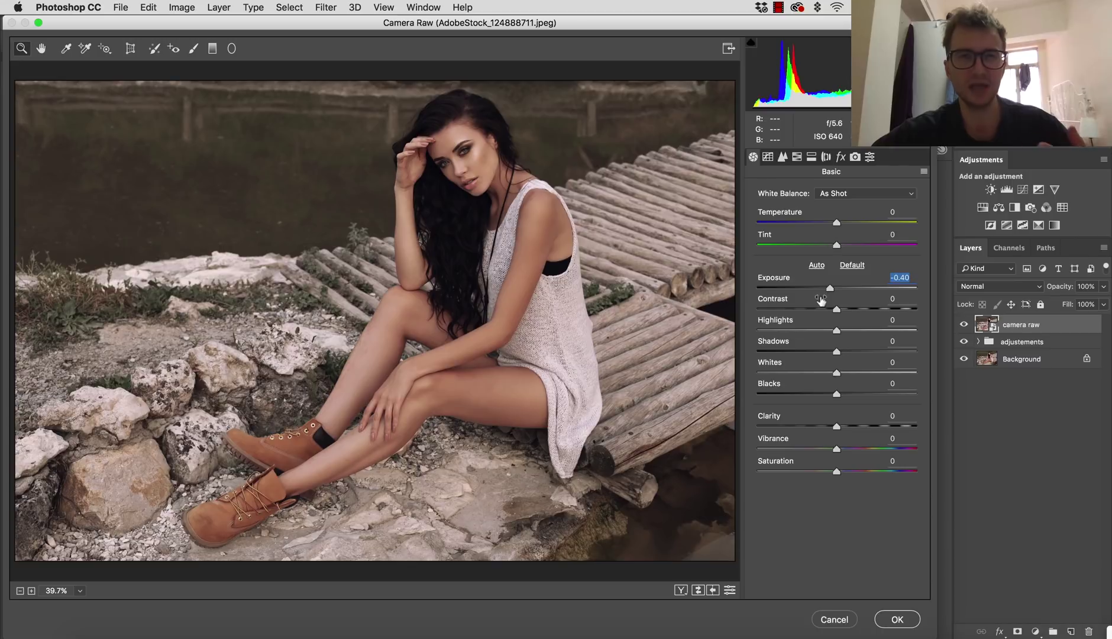
click(845, 308)
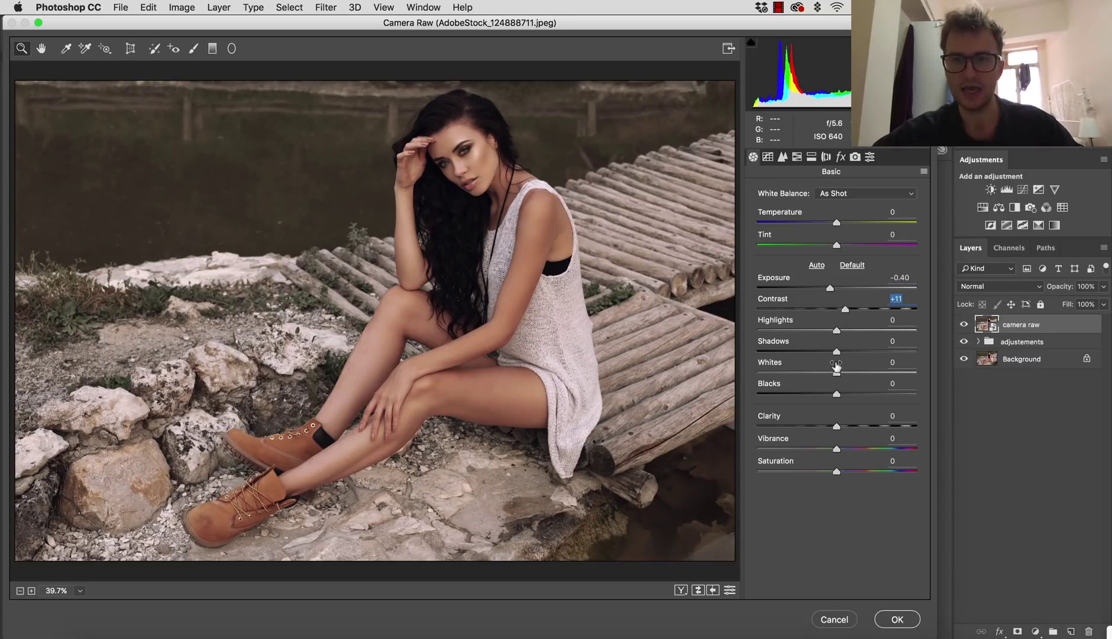
drag(836, 351, 845, 352)
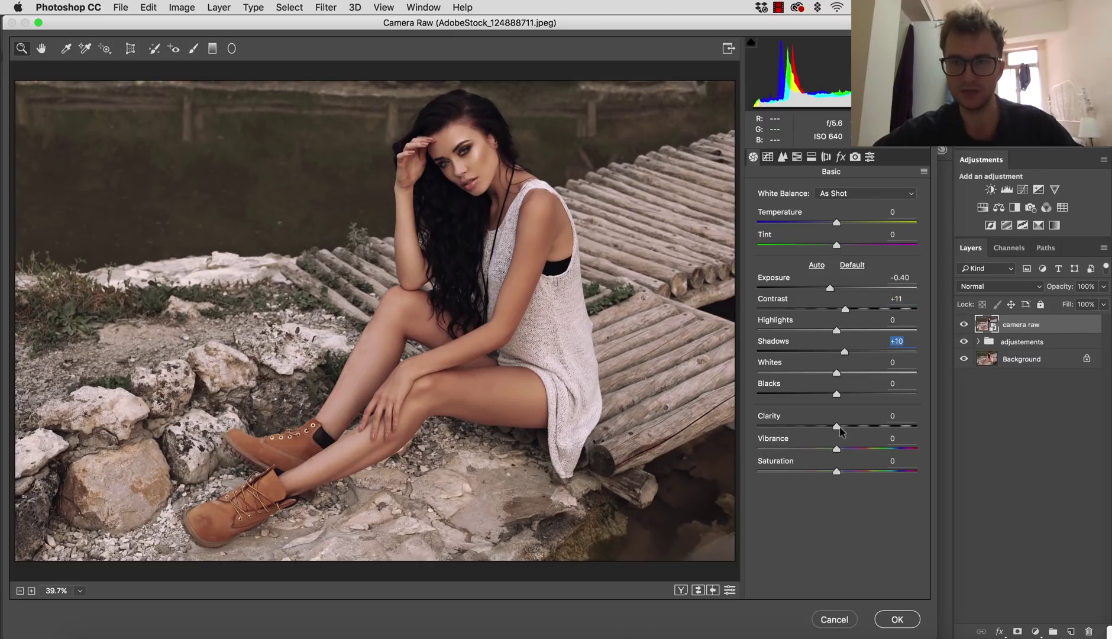
drag(840, 428, 861, 419)
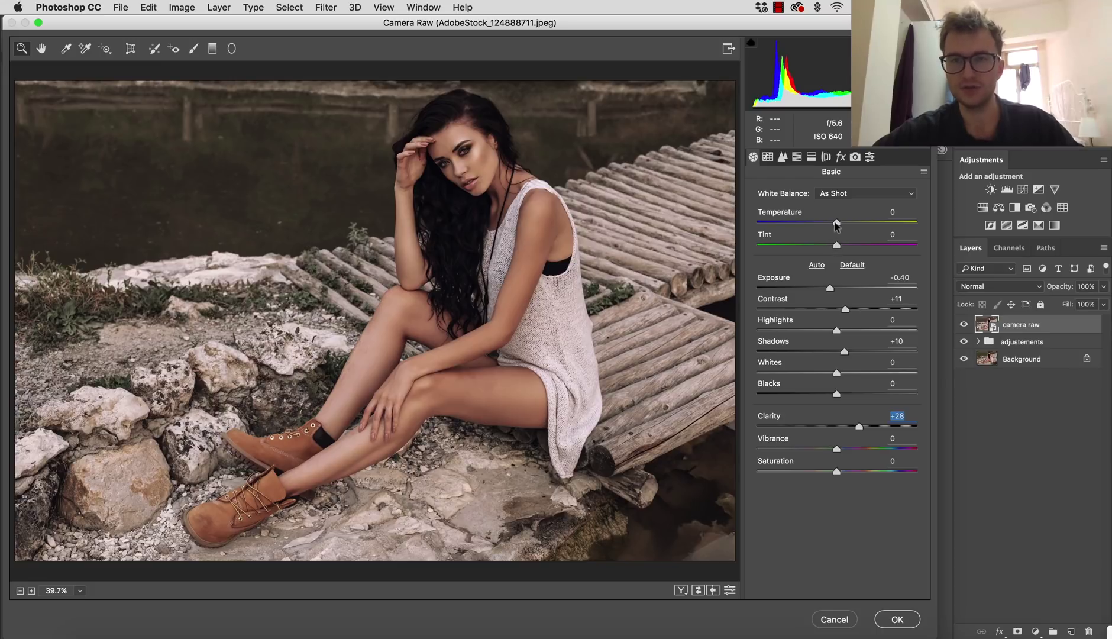
mouse_move(836, 223)
mouse_down()
mouse_move(850, 224)
mouse_move(837, 227)
mouse_up()
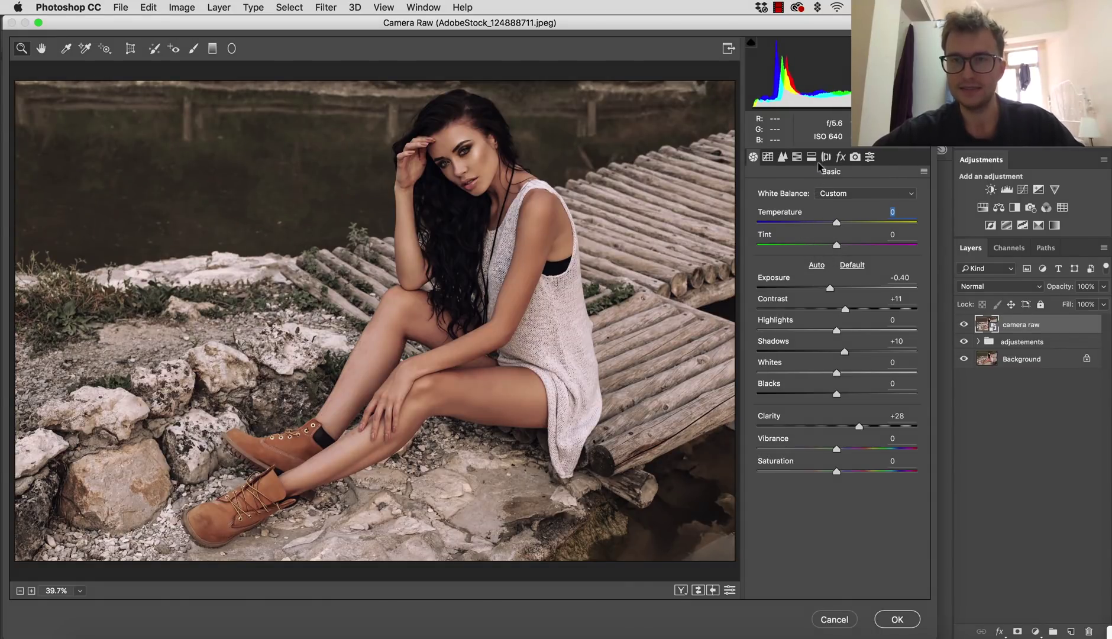
In Camera Raw's HSL Hue settings, fine-tune the Reds and Oranges hues
click(827, 158)
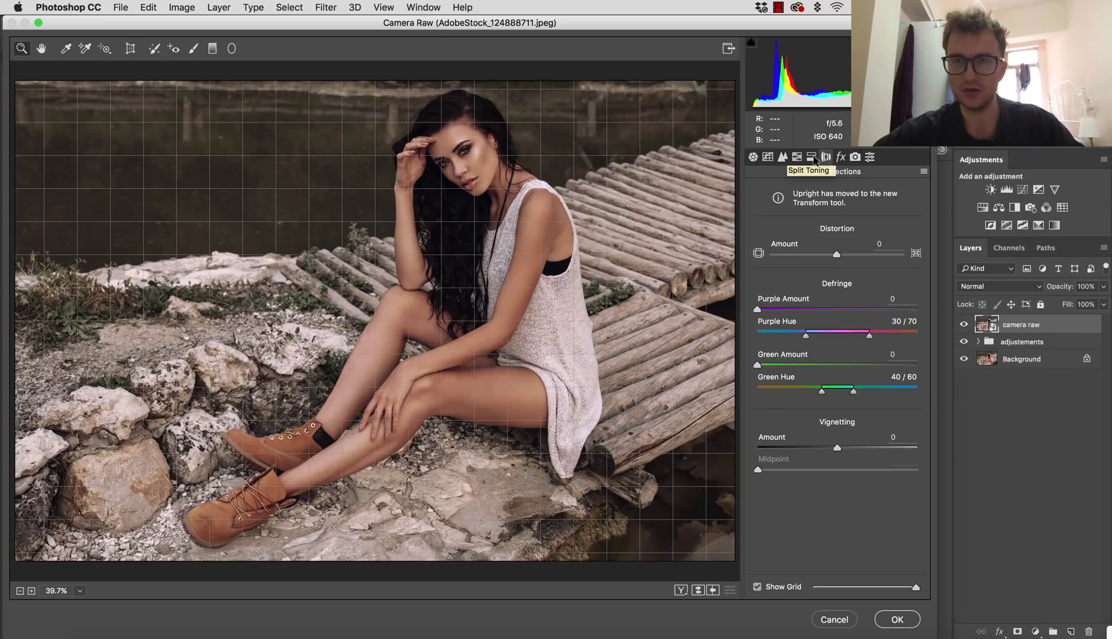
click(811, 157)
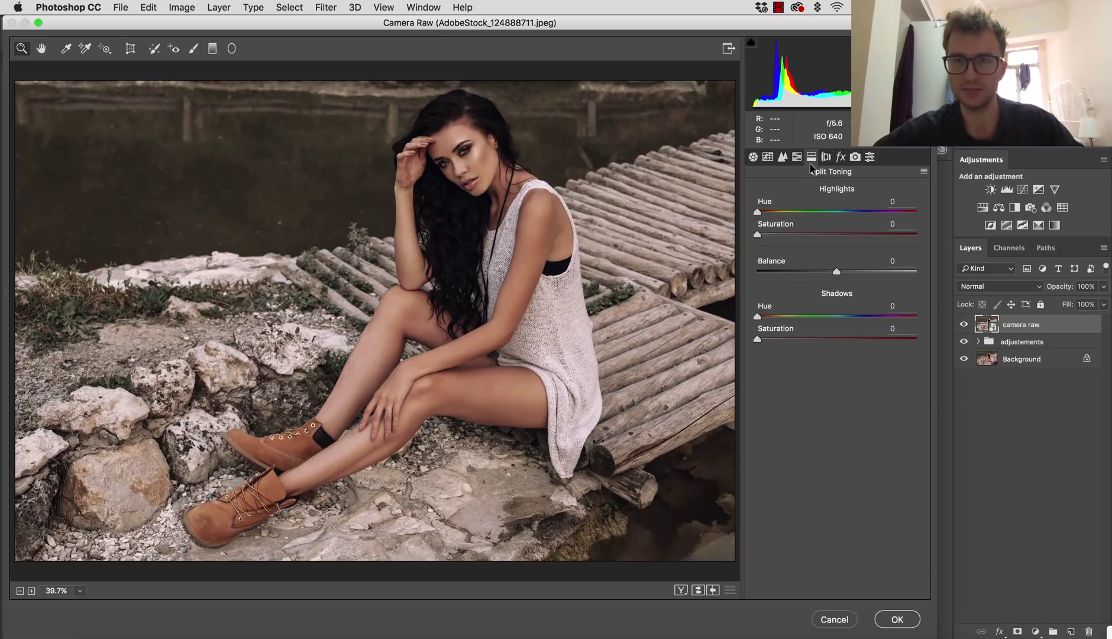
click(798, 157)
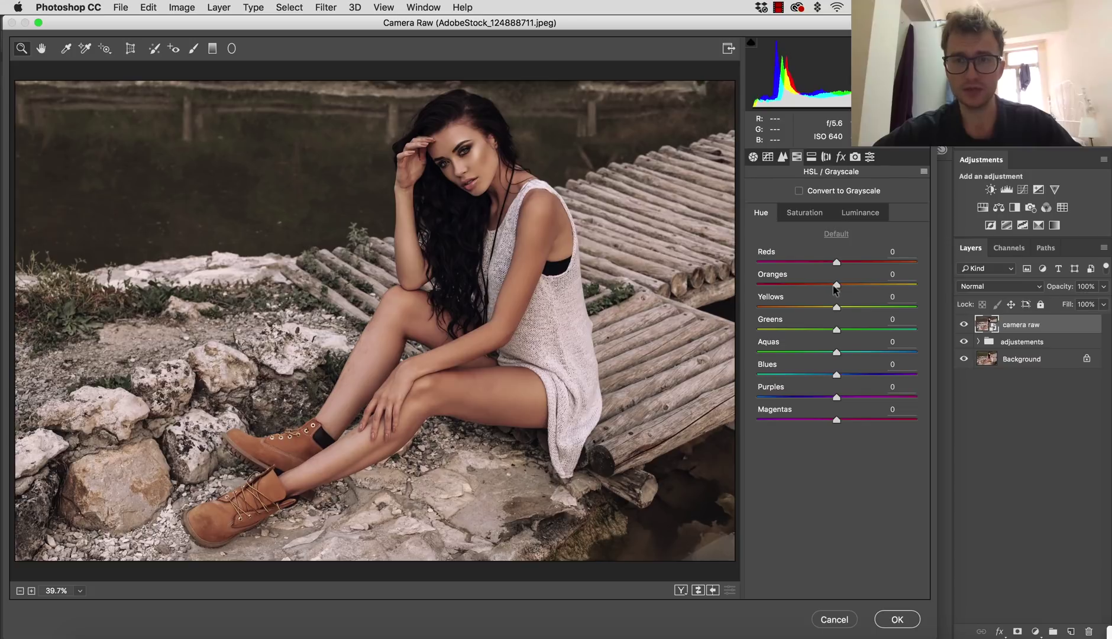
drag(836, 287, 831, 286)
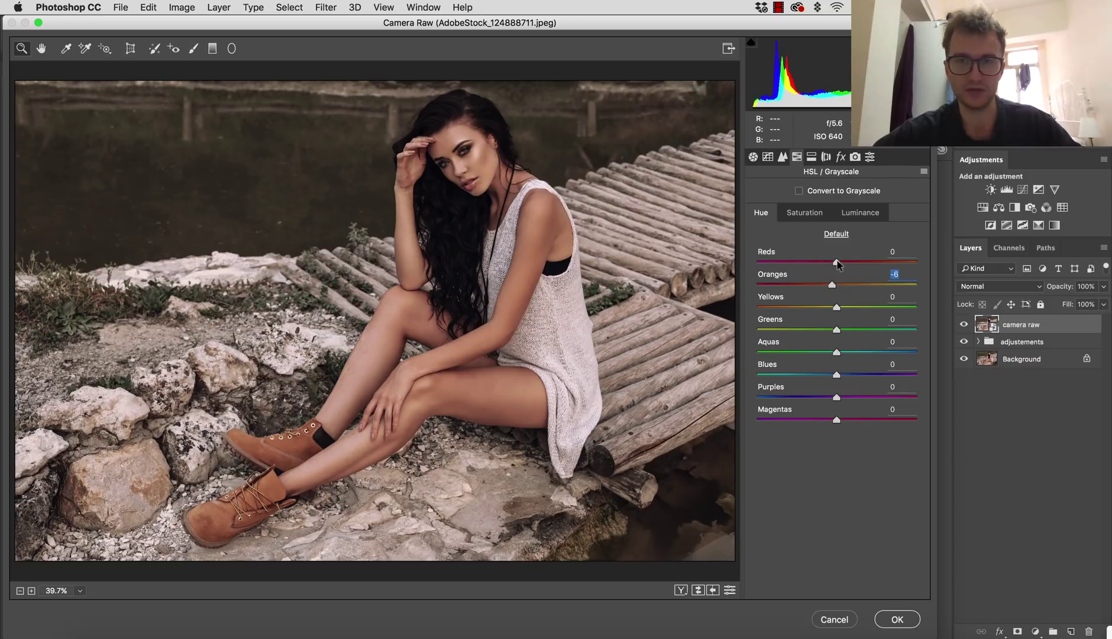
mouse_move(838, 264)
mouse_down()
mouse_move(915, 275)
mouse_move(851, 265)
mouse_up()
double_click(851, 262)
double_click(834, 285)
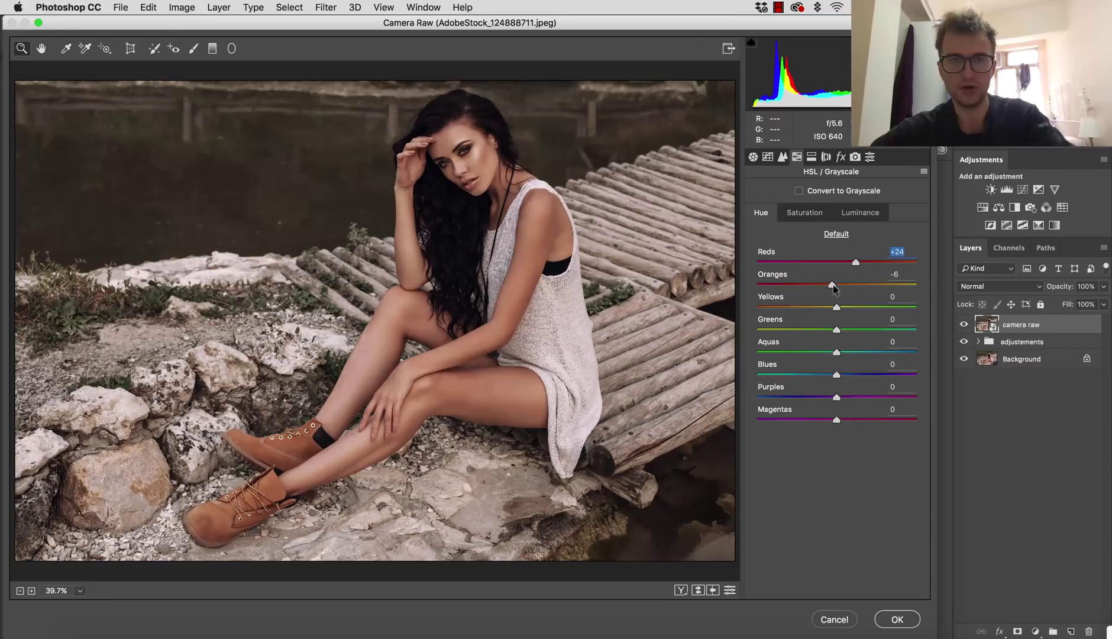
key(super+z)
mouse_move(836, 286)
mouse_down()
mouse_move(821, 286)
mouse_move(848, 287)
mouse_move(839, 286)
mouse_up()
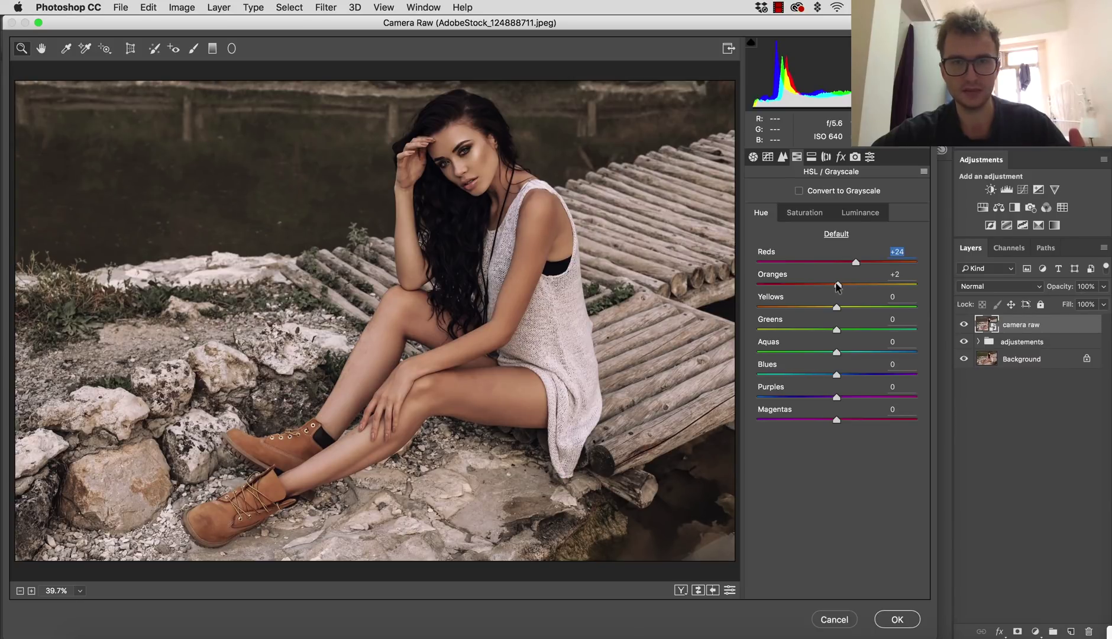
mouse_move(838, 286)
mouse_down()
mouse_move(847, 261)
mouse_move(809, 283)
mouse_move(836, 284)
mouse_up()
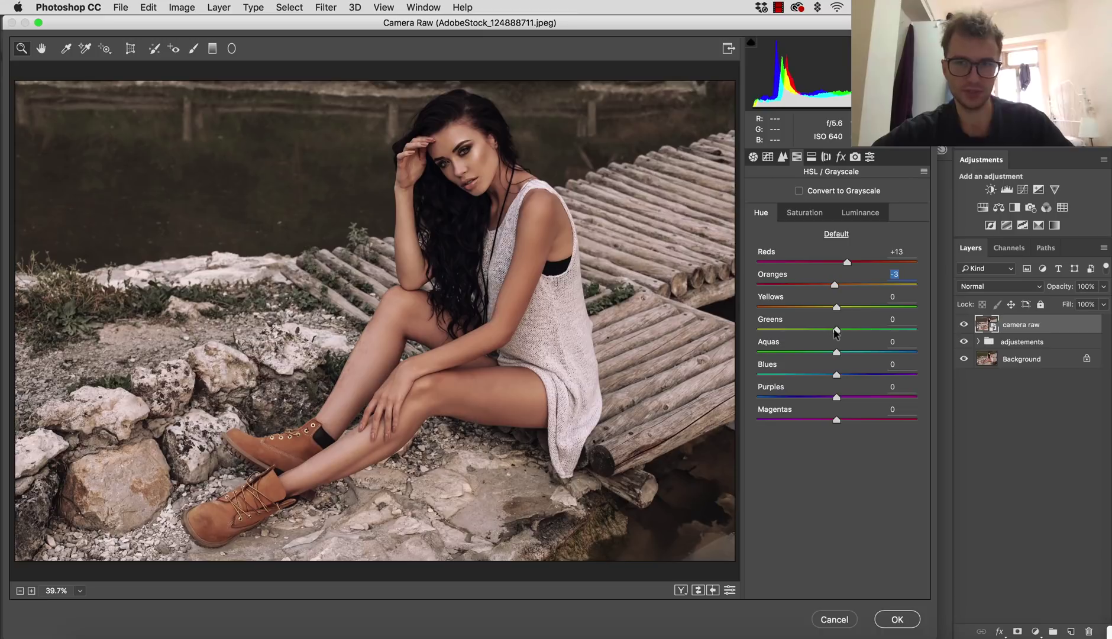
Shift the Greens hue to +20, set Oranges saturation to +10, and view Split Toning
mouse_move(836, 331)
mouse_down()
mouse_move(787, 329)
mouse_move(860, 326)
mouse_move(866, 352)
mouse_move(824, 352)
mouse_move(860, 352)
mouse_move(853, 339)
mouse_up()
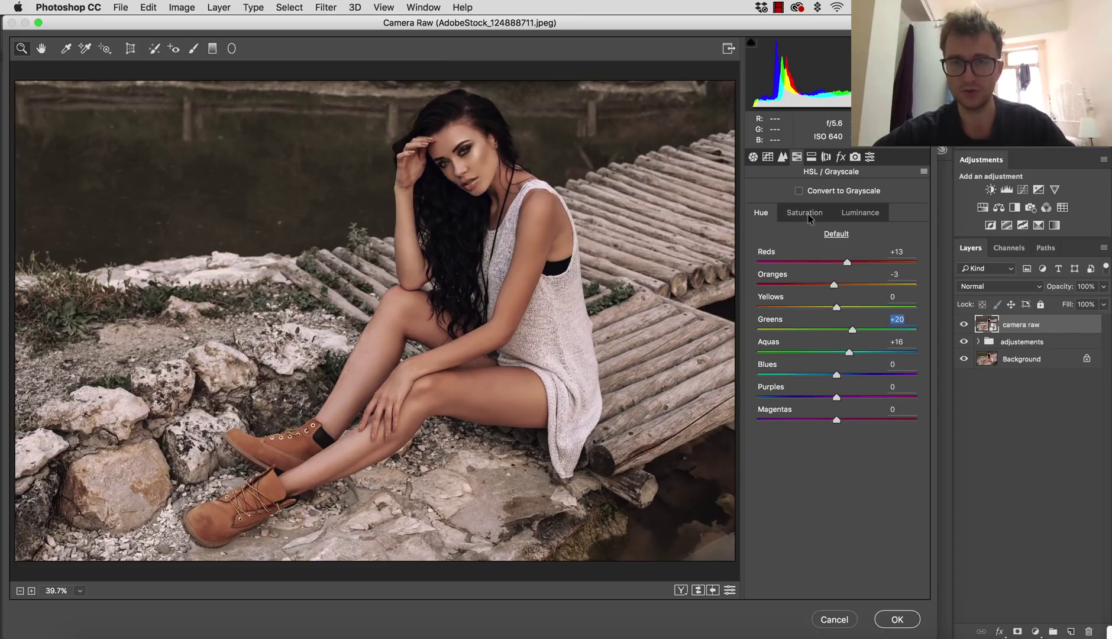
click(808, 216)
mouse_move(836, 286)
mouse_down()
mouse_move(861, 285)
mouse_move(847, 288)
mouse_up()
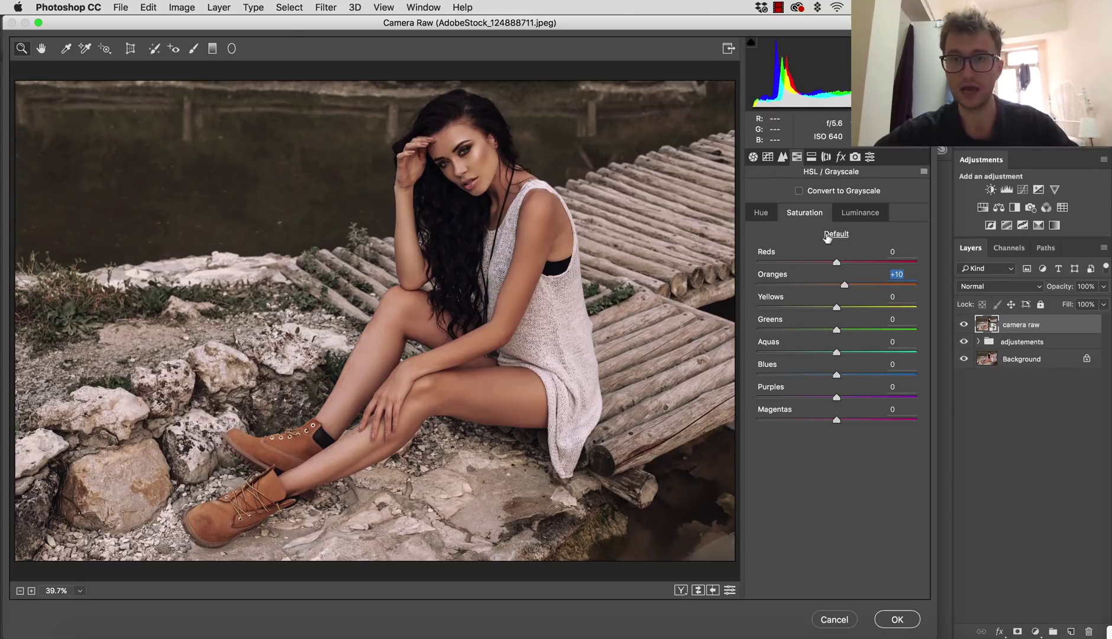
click(811, 156)
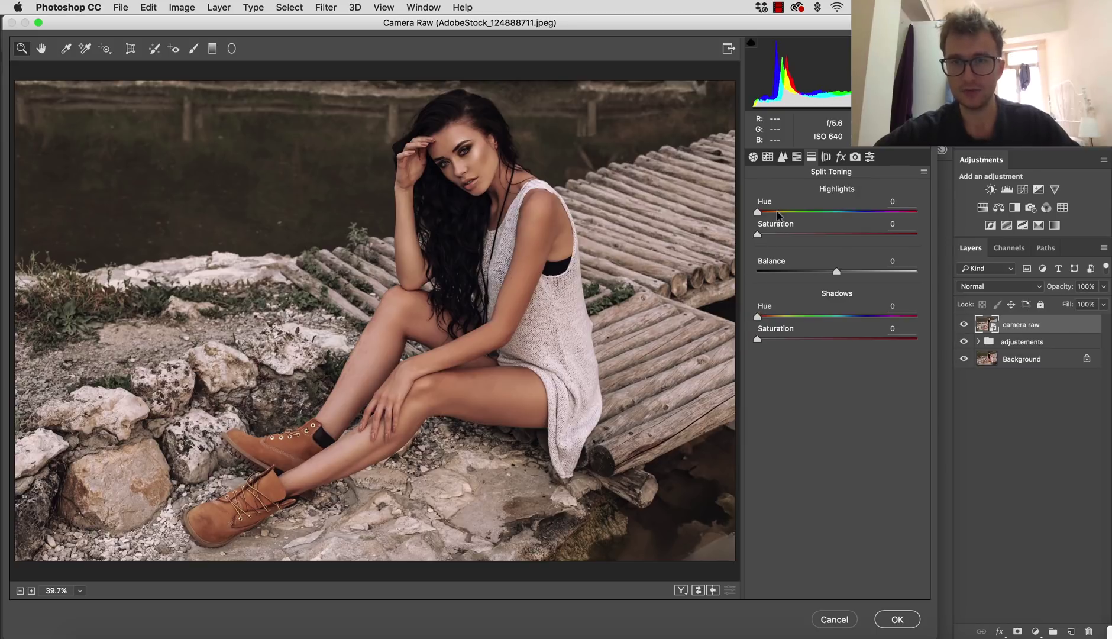
Tint highlights at hue 44, saturation 10, and set Oranges saturation to +8
click(777, 211)
drag(761, 237, 776, 216)
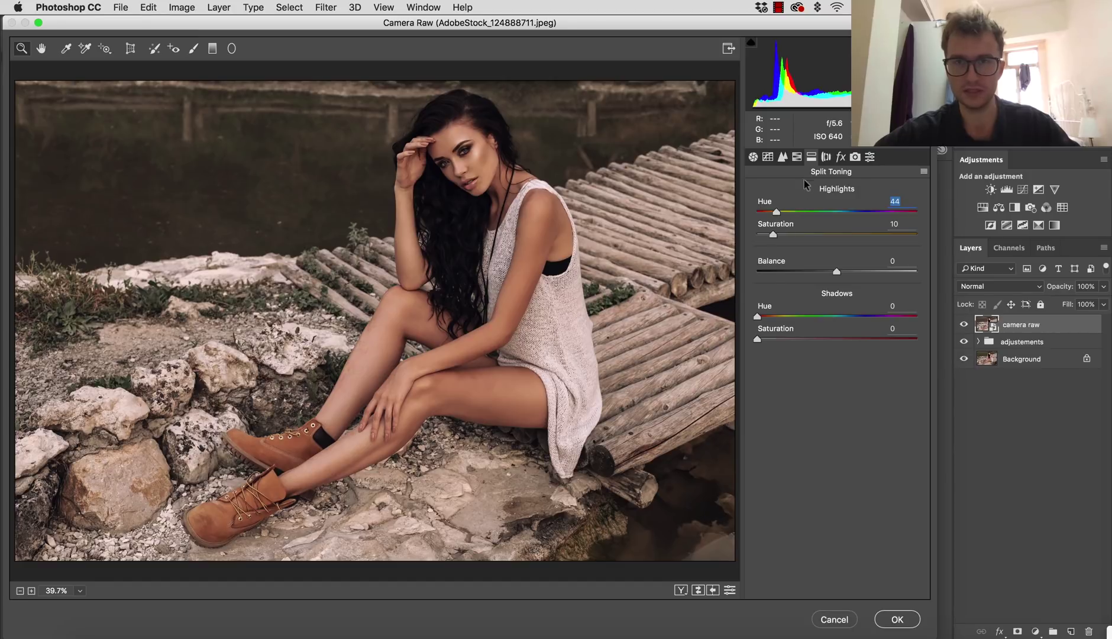
click(796, 156)
drag(836, 284, 863, 317)
click(811, 157)
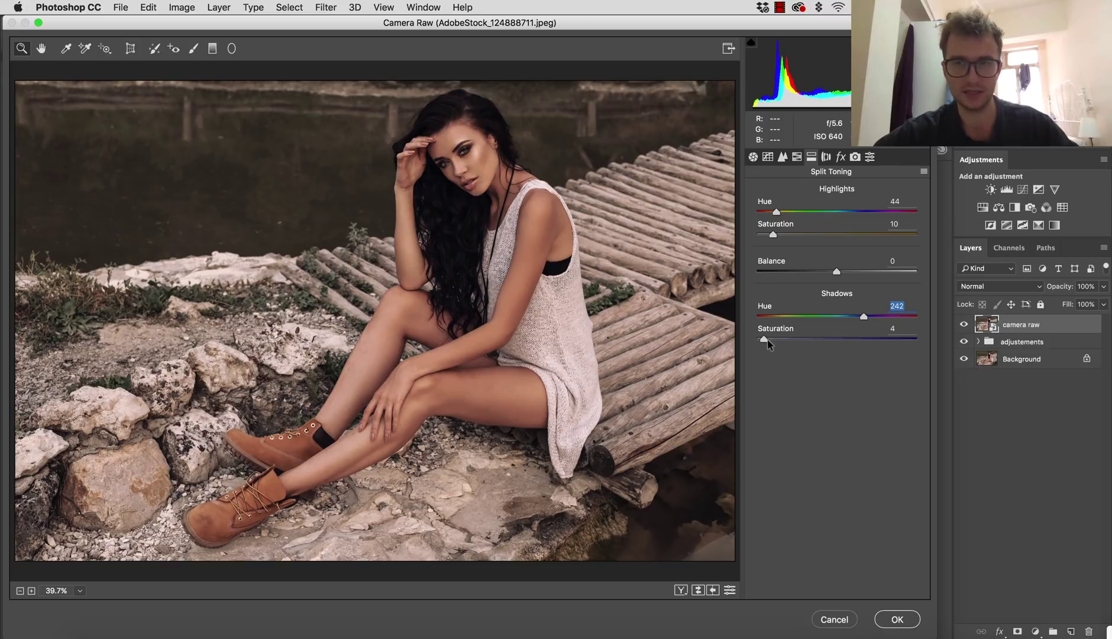
Tint shadows at hue 210, saturation 5, compare with the untoned image, then show HSL hues
click(765, 341)
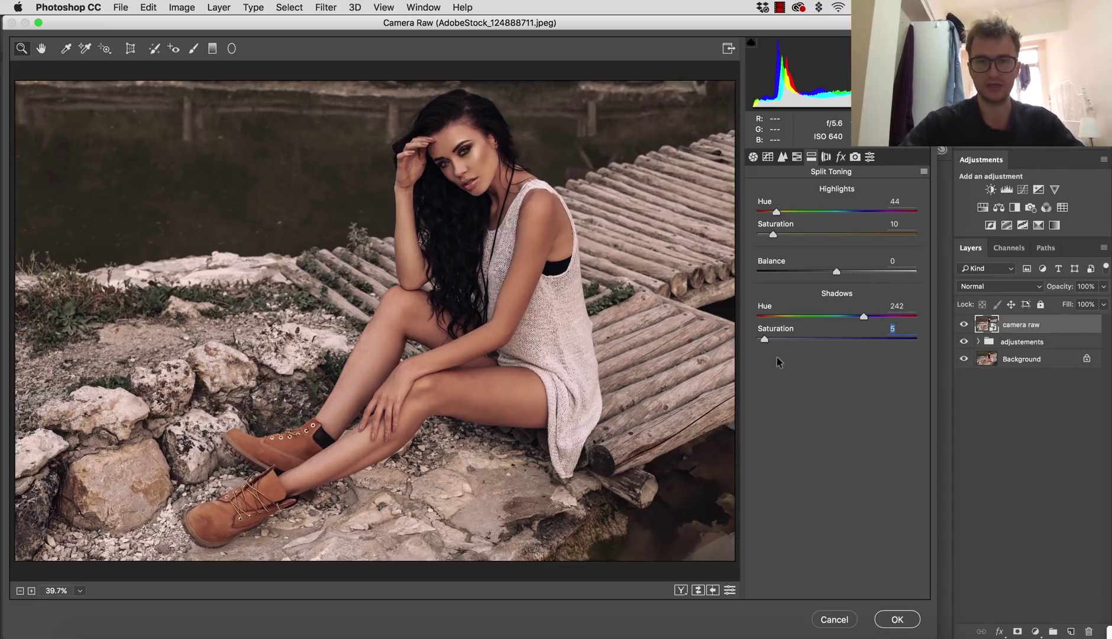
key(p)
key(p)
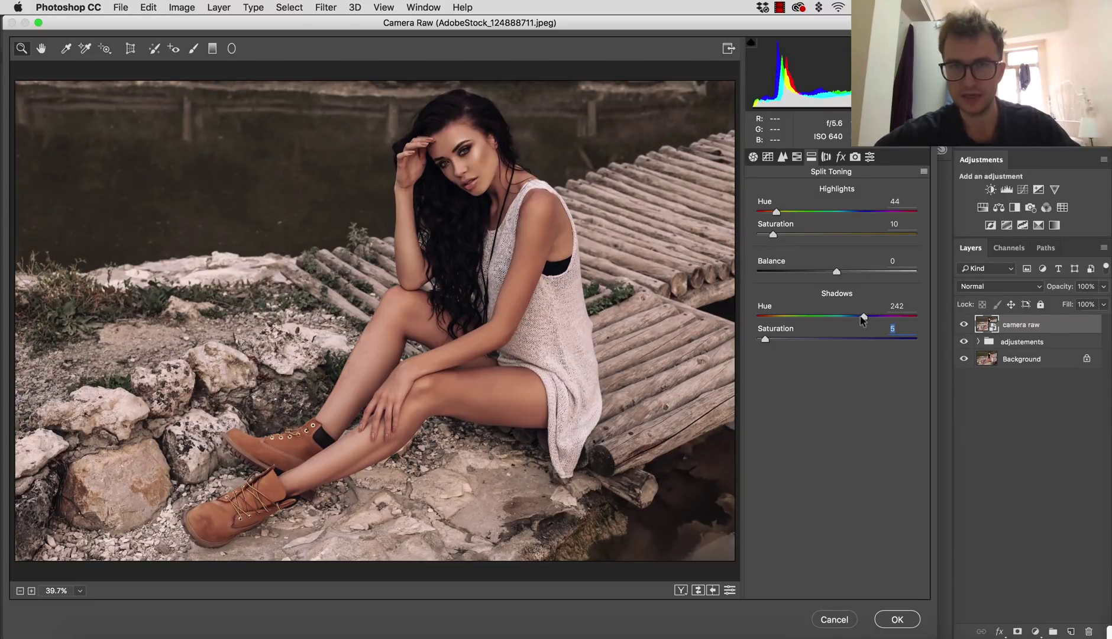
drag(863, 316, 849, 319)
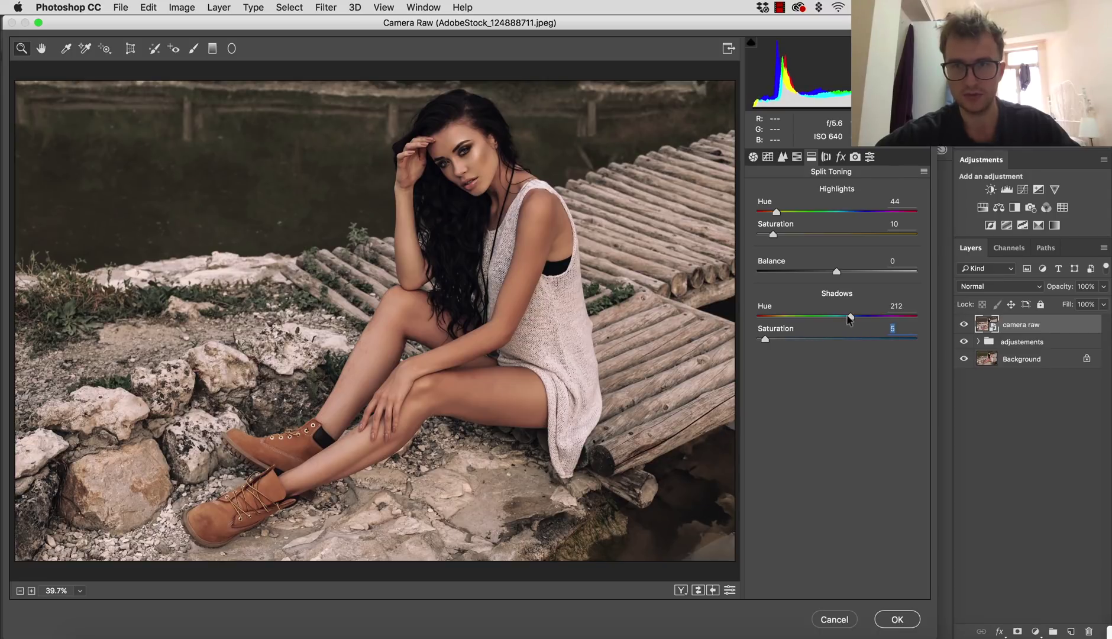
click(850, 318)
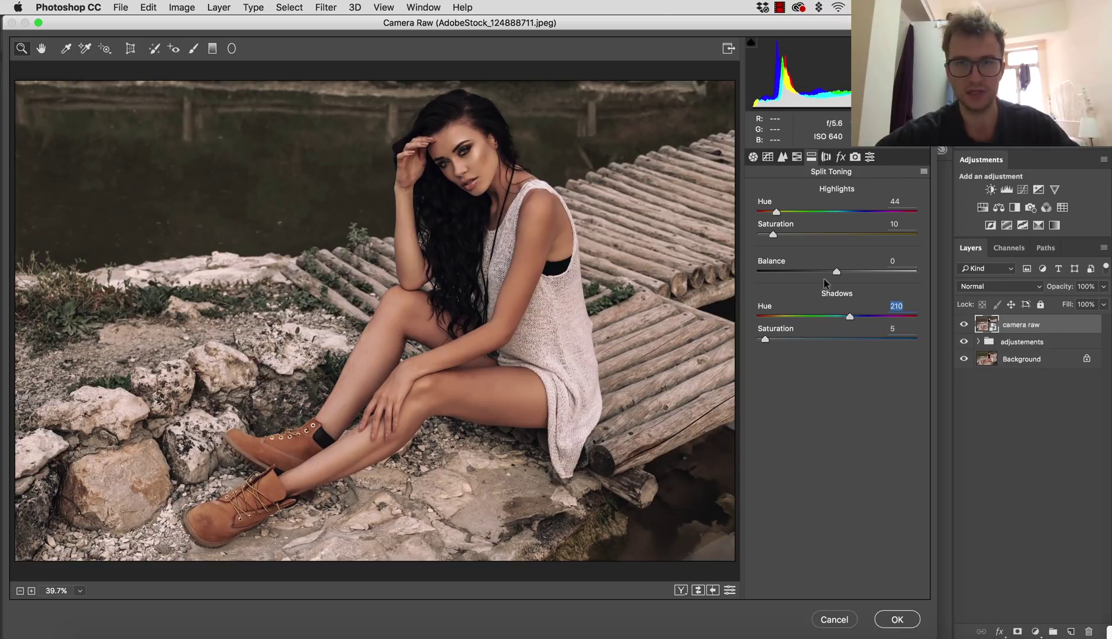
key(p)
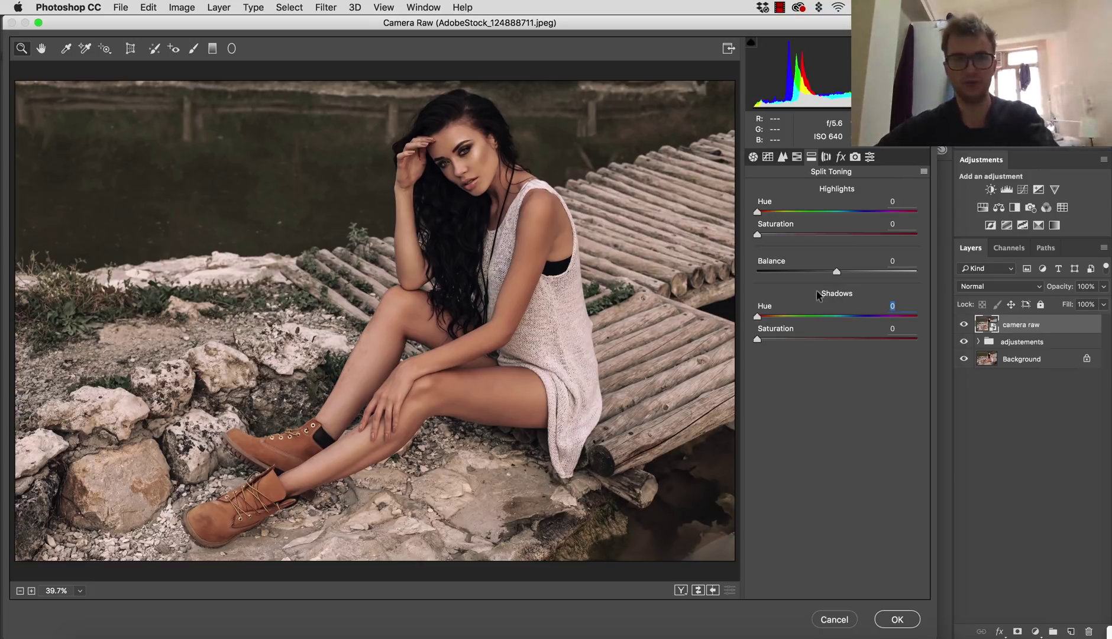
key(p)
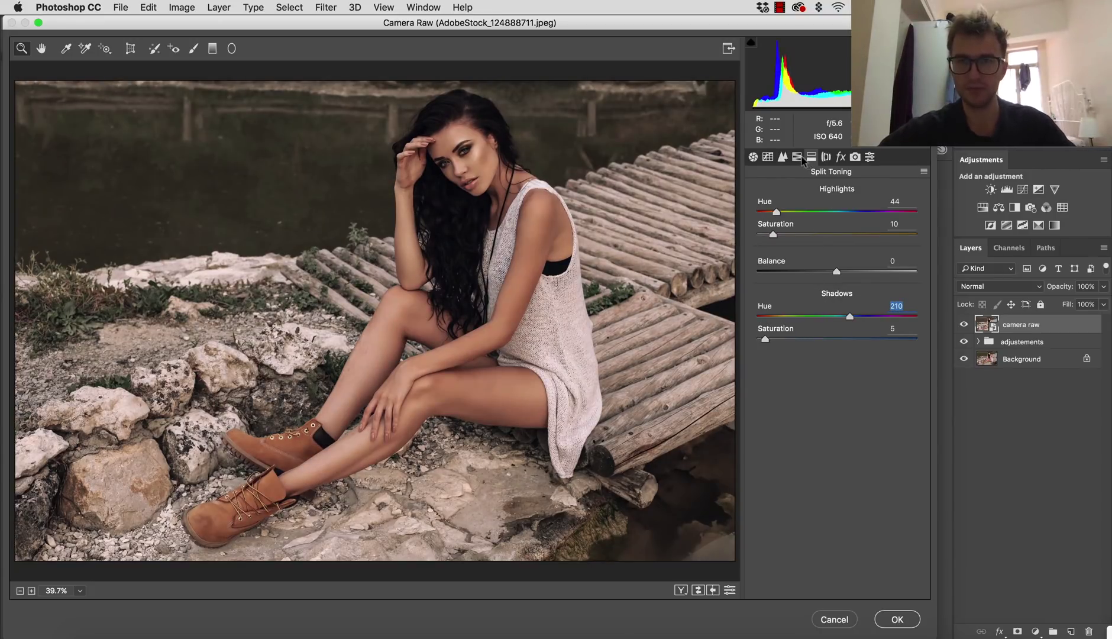
click(797, 158)
click(766, 213)
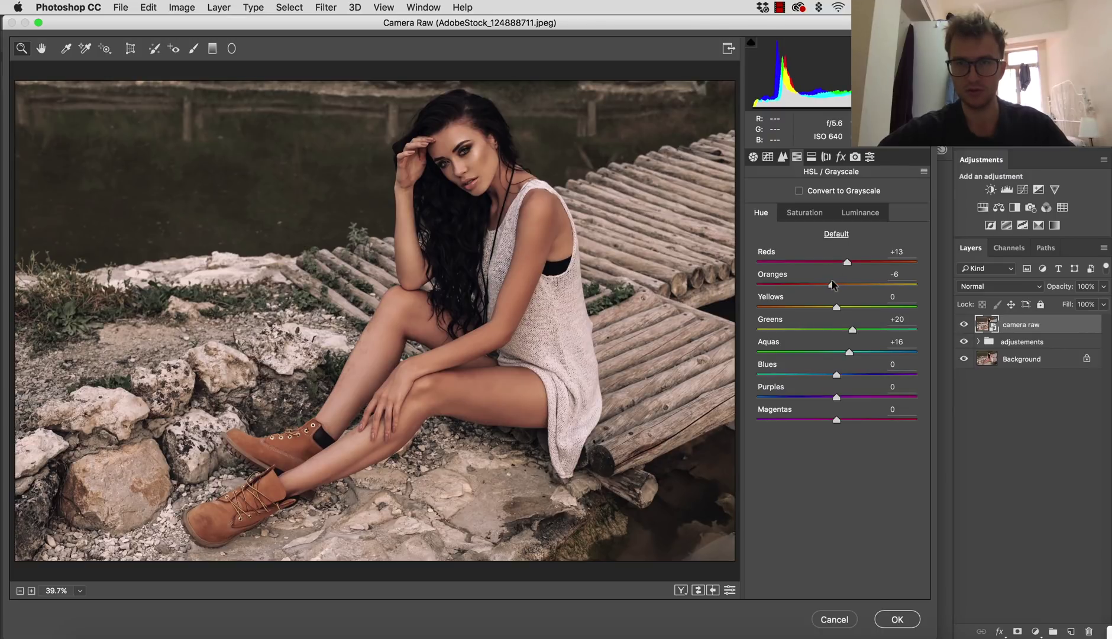
Set Oranges hue to −6, then raise split-toning highlight saturation to 12 and shadow saturation to 19
drag(833, 284, 832, 284)
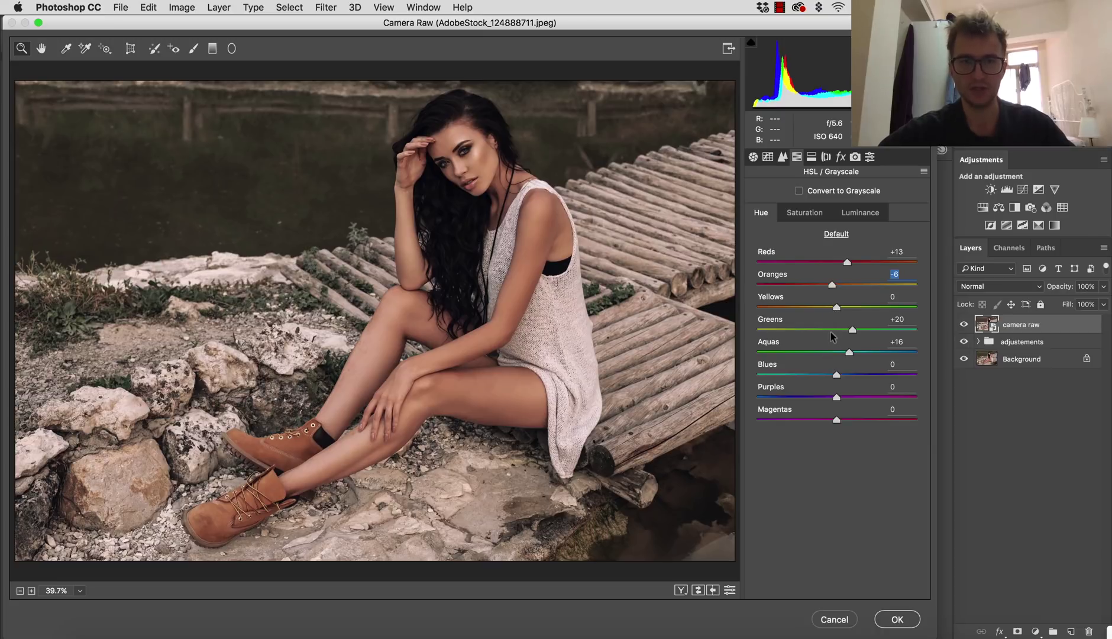
key(super+alt+p)
key(super+alt+p)
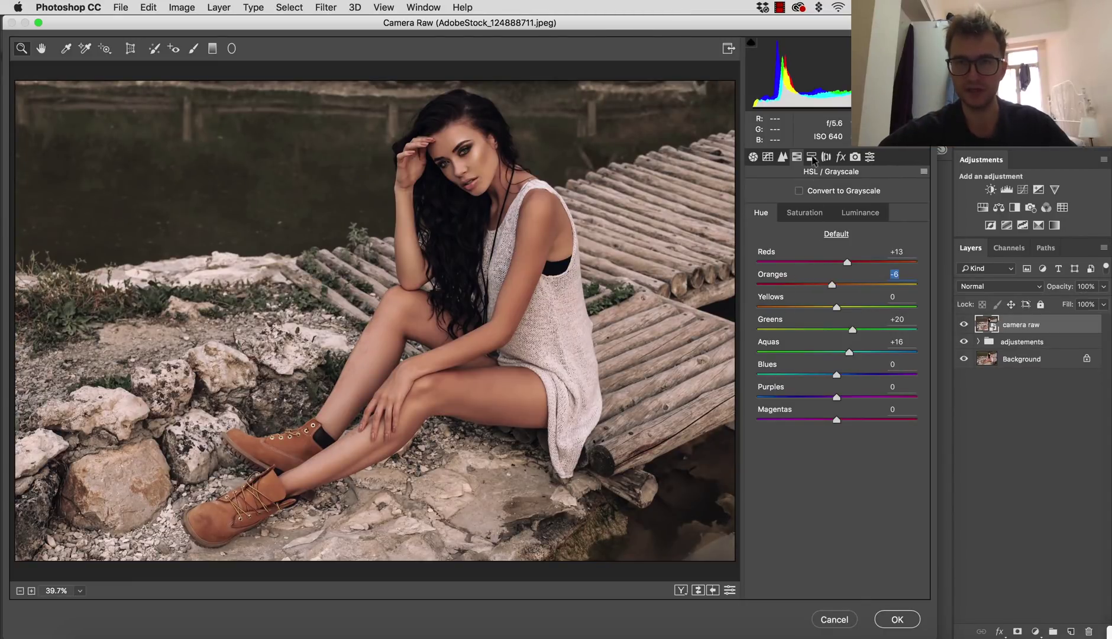
click(811, 157)
mouse_move(796, 230)
mouse_down()
mouse_move(814, 237)
mouse_move(778, 235)
mouse_up()
drag(850, 338, 788, 339)
Refine split toning to shadows hue 212, highlights saturation 15 and highlights hue 41
drag(854, 317, 850, 317)
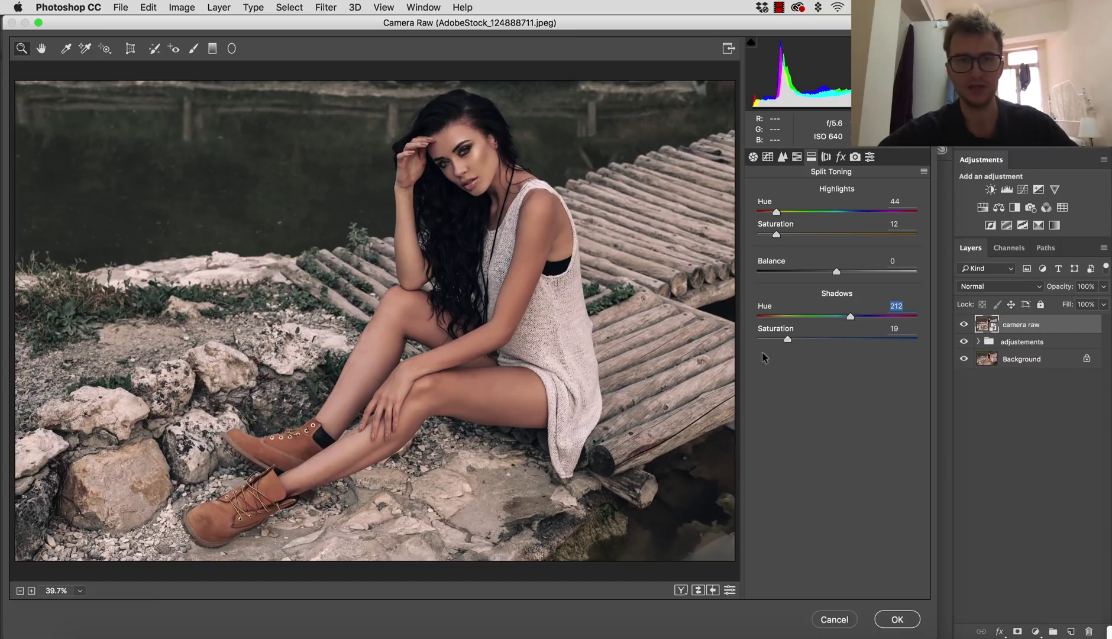
click(780, 236)
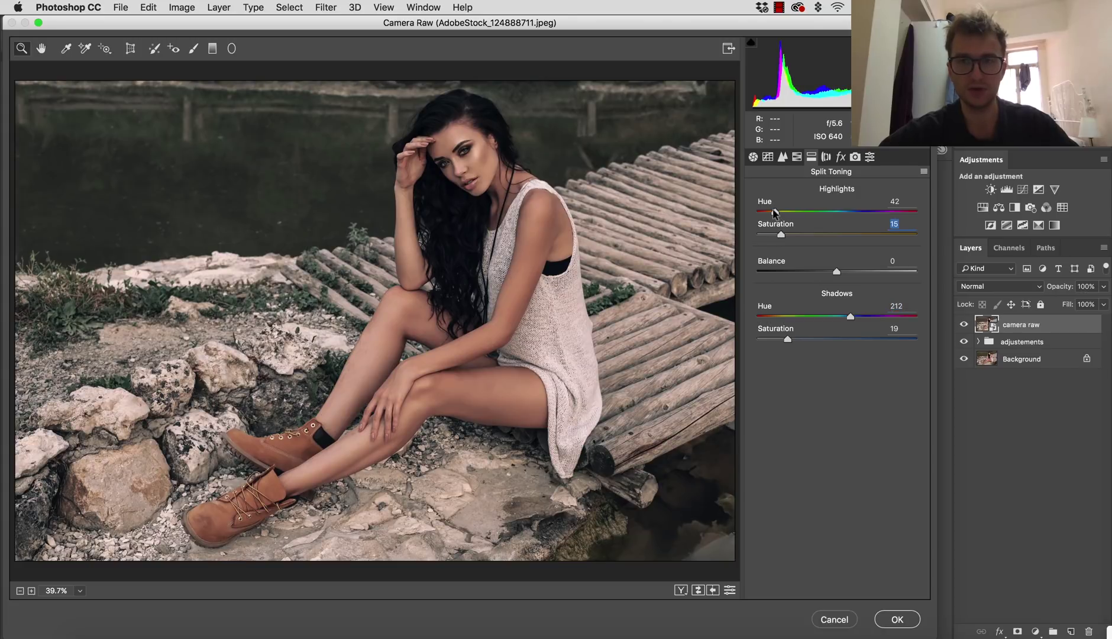
click(774, 212)
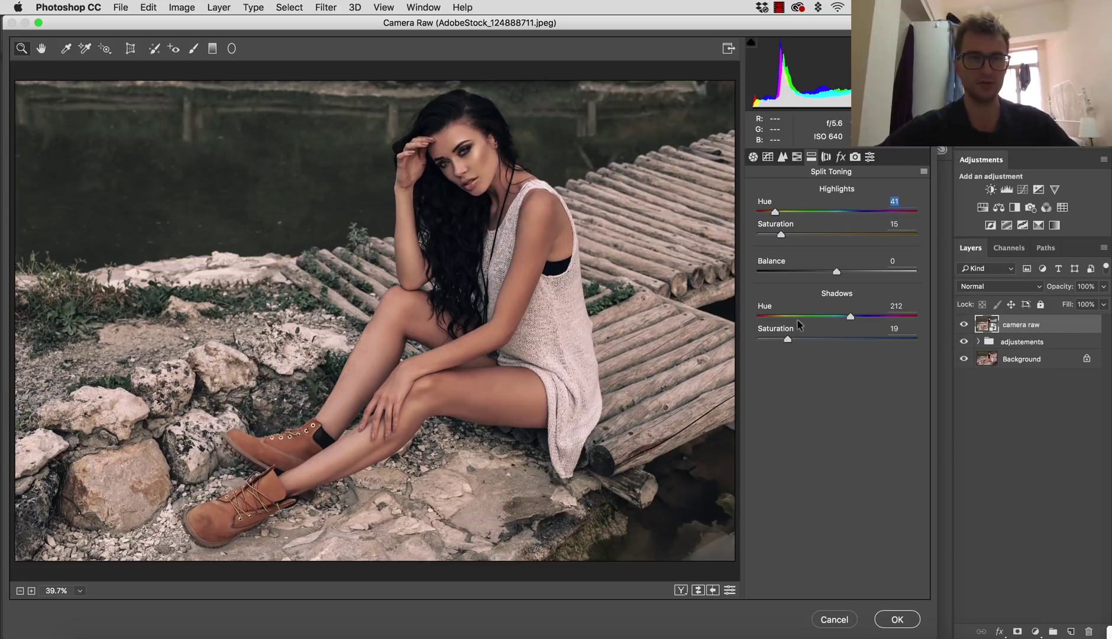
Raise Contrast to +14 in the Basic settings
click(753, 157)
drag(845, 308, 848, 309)
click(845, 307)
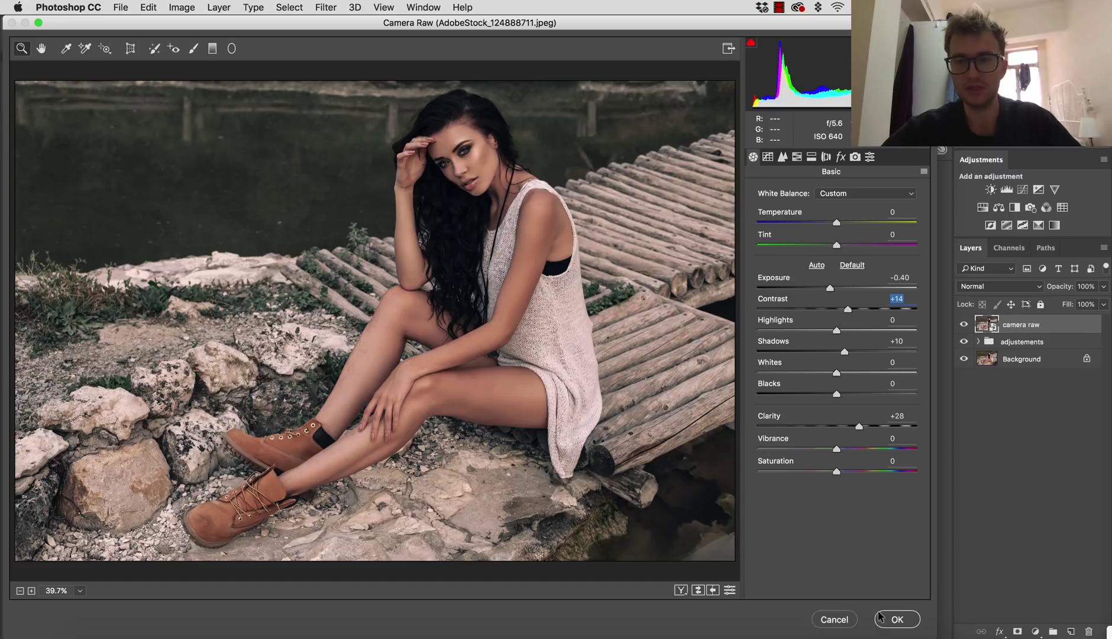
Apply the Camera Raw smart filter, hide the adjustements group, and toggle the camera raw layer to compare
click(896, 619)
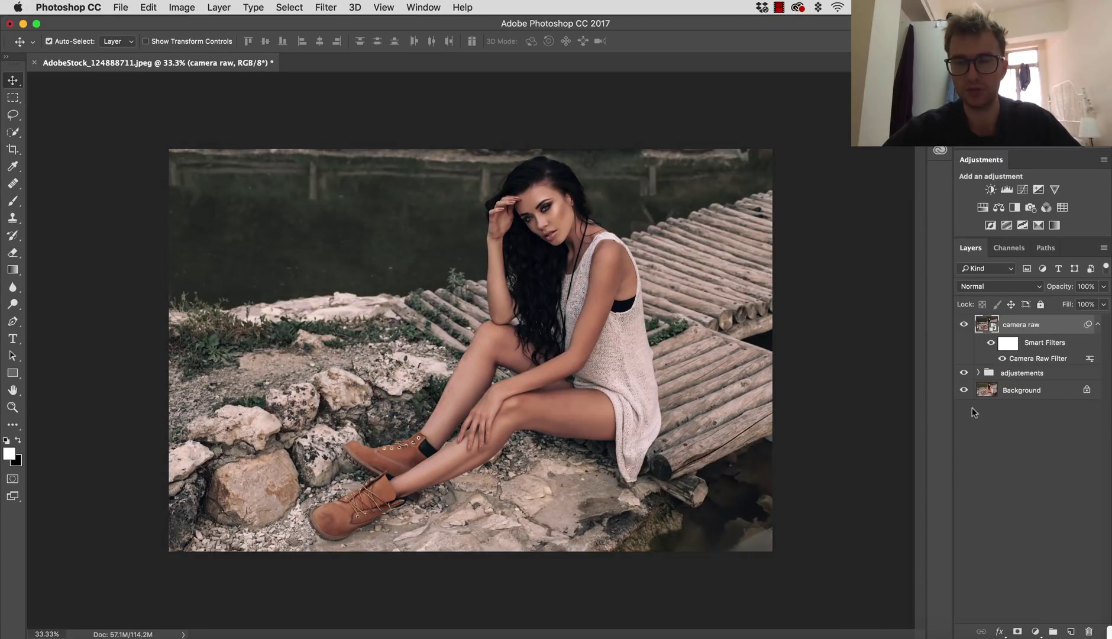
click(963, 374)
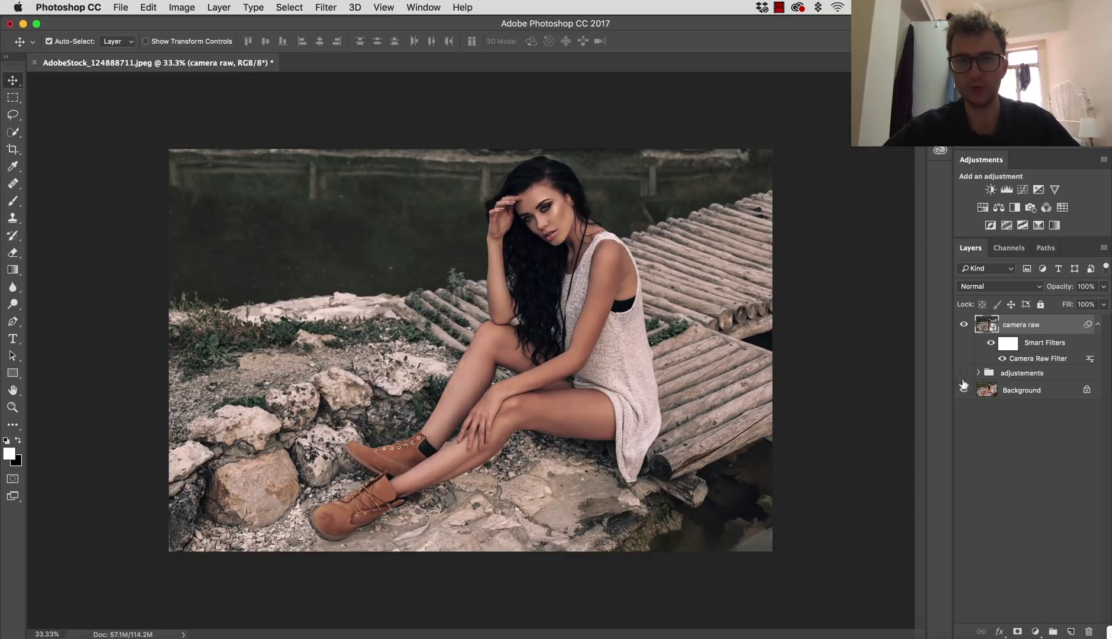
click(963, 324)
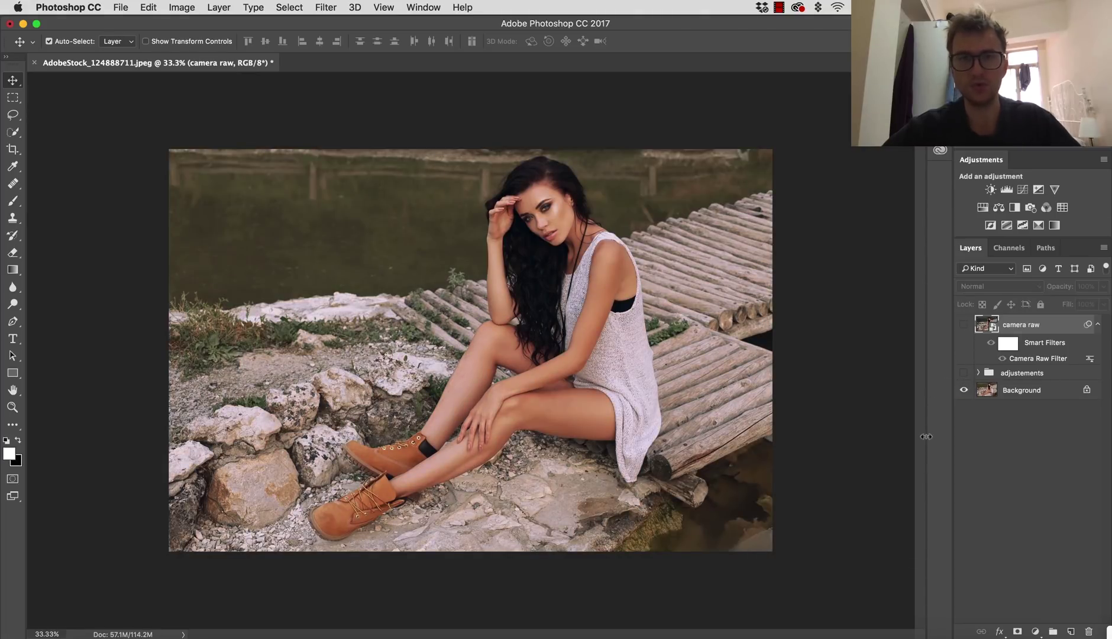
click(963, 324)
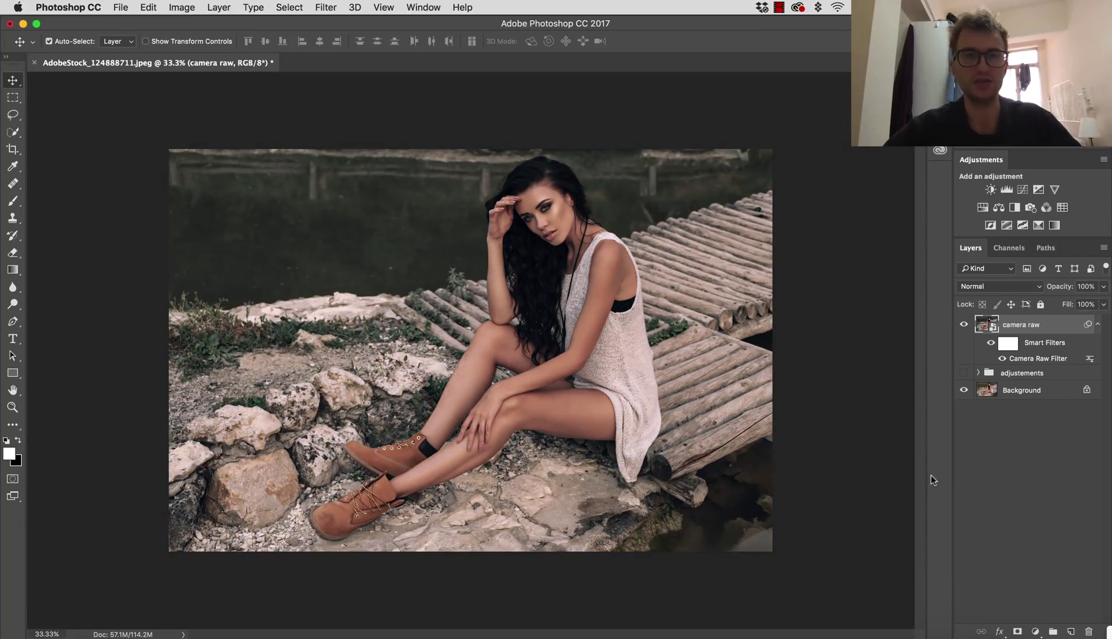